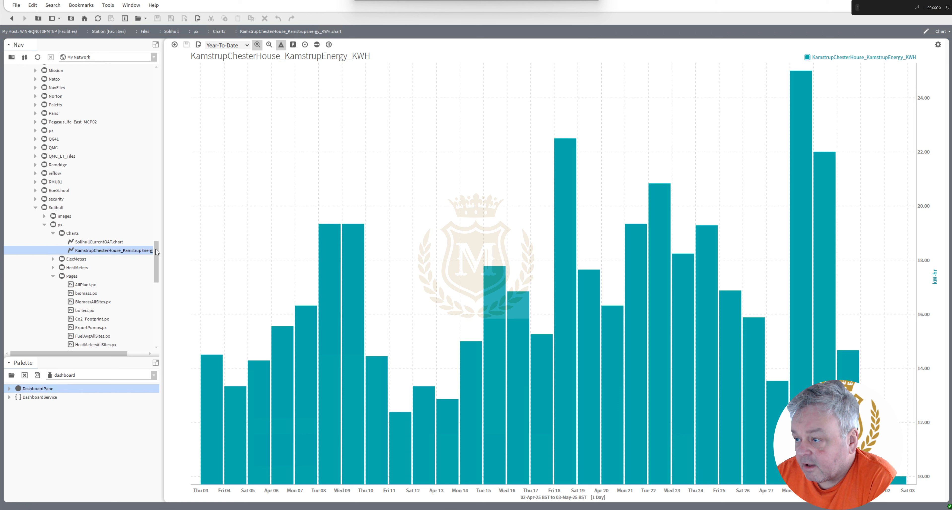
Open the point manager for SolihullMqttDevices' Points and examine the KamstrupWarwickHouse, KamstrupChesterHouse and KamstrupClareHouse entries.
{"action": "left_click_drag", "start_coordinate": [155, 248], "coordinate": [155, 159]}
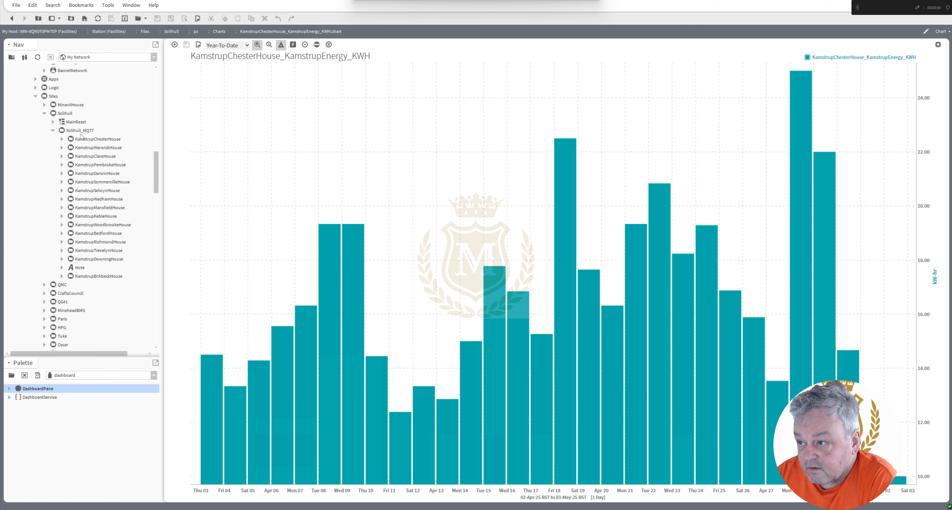
{"action": "left_click", "coordinate": [79, 134]}
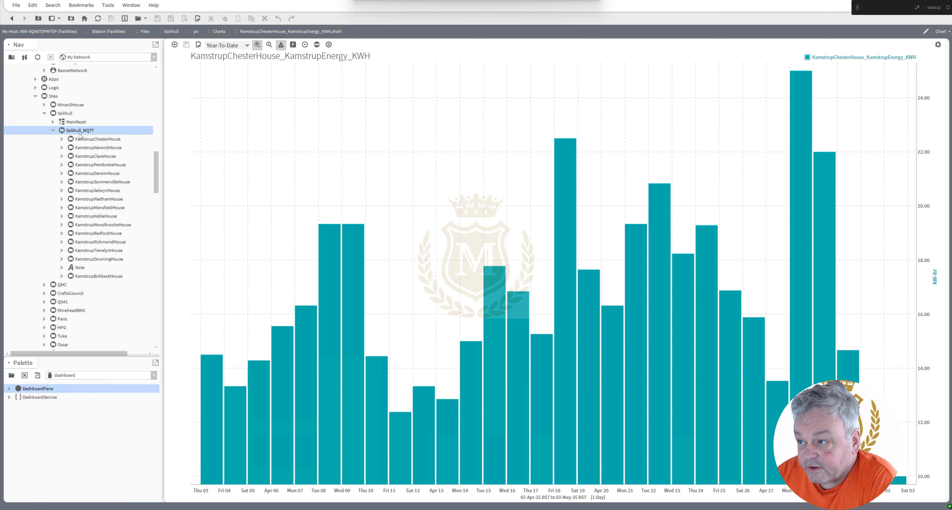
{"action": "left_click_drag", "start_coordinate": [157, 177], "coordinate": [156, 137]}
{"action": "double_click", "coordinate": [82, 132]}
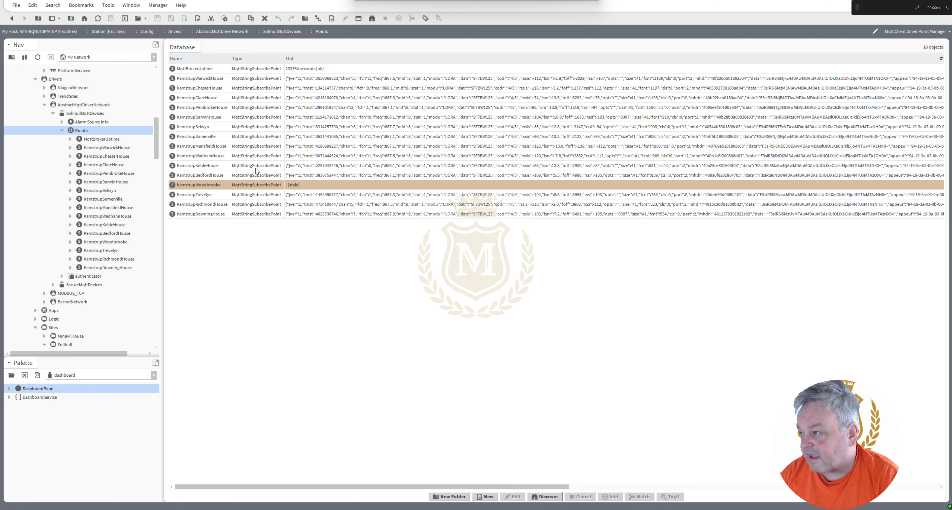
{"action": "left_click", "coordinate": [218, 81]}
{"action": "left_click", "coordinate": [217, 89]}
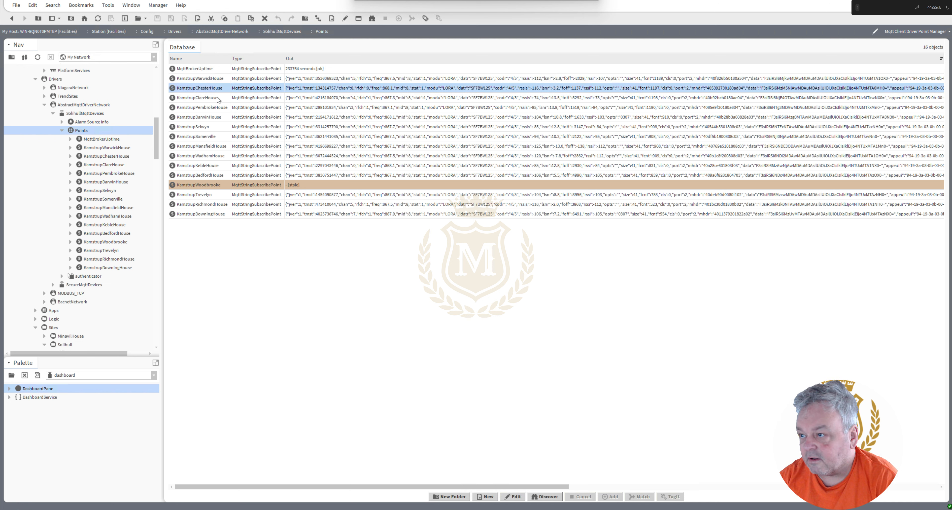
{"action": "left_click", "coordinate": [218, 98]}
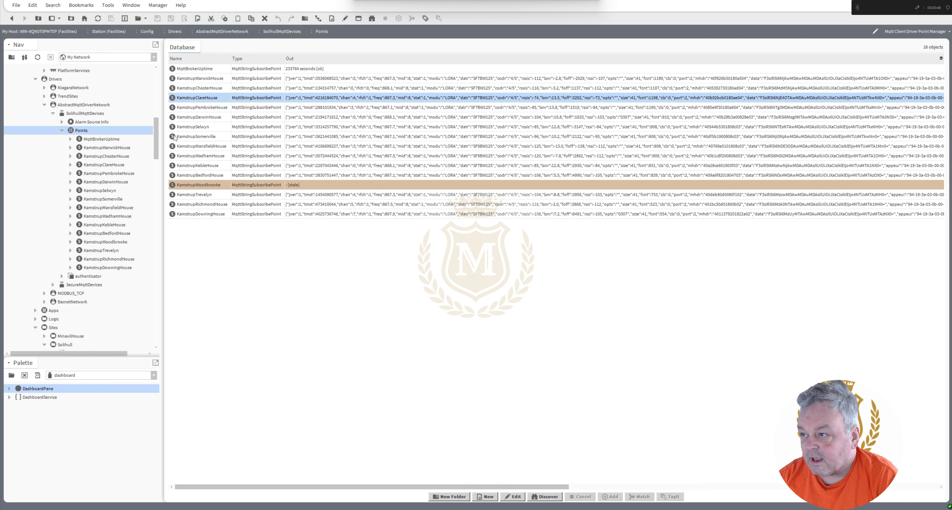
View the Points folder as an AX Wire Sheet and follow KamstrupChesterHouse's output link to its target in Solihull_MQTT.
{"action": "right_click", "coordinate": [83, 134]}
{"action": "mouse_move", "coordinate": [108, 138]}
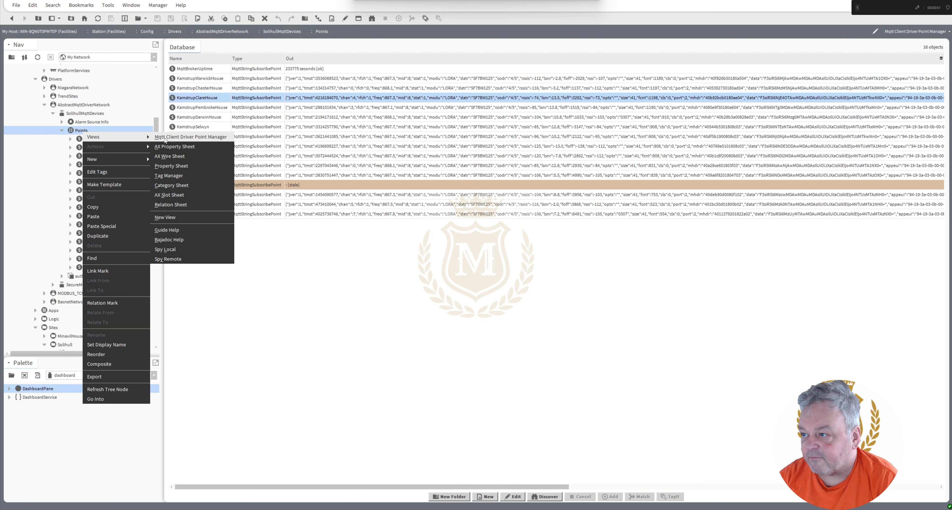
{"action": "left_click", "coordinate": [172, 156]}
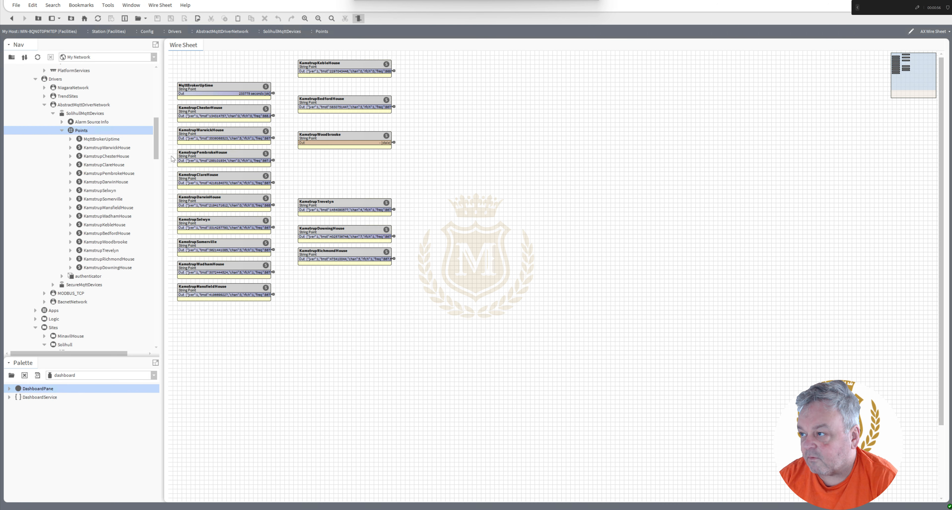
{"action": "left_click", "coordinate": [274, 117]}
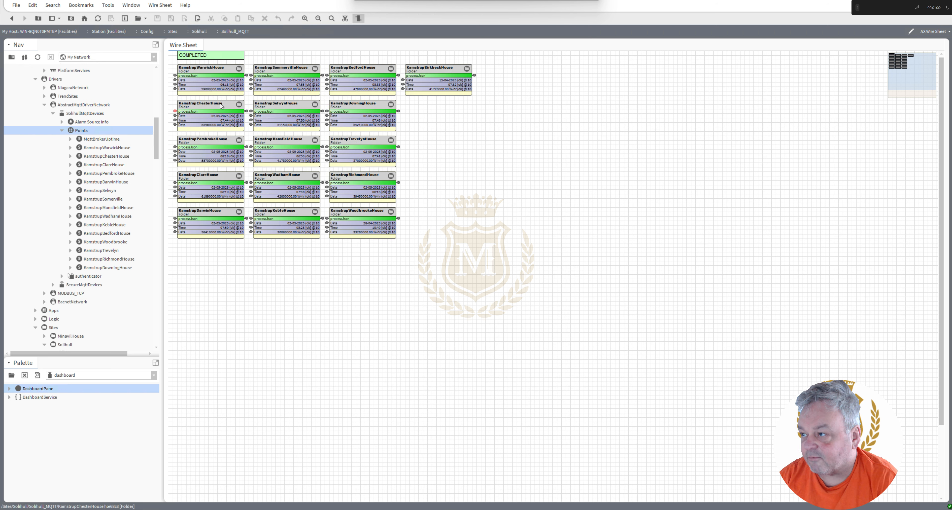
Open the KamstrupClareHouse folder from the Solihull_MQTT wire sheet to view its meter readings.
{"action": "left_click", "coordinate": [202, 143]}
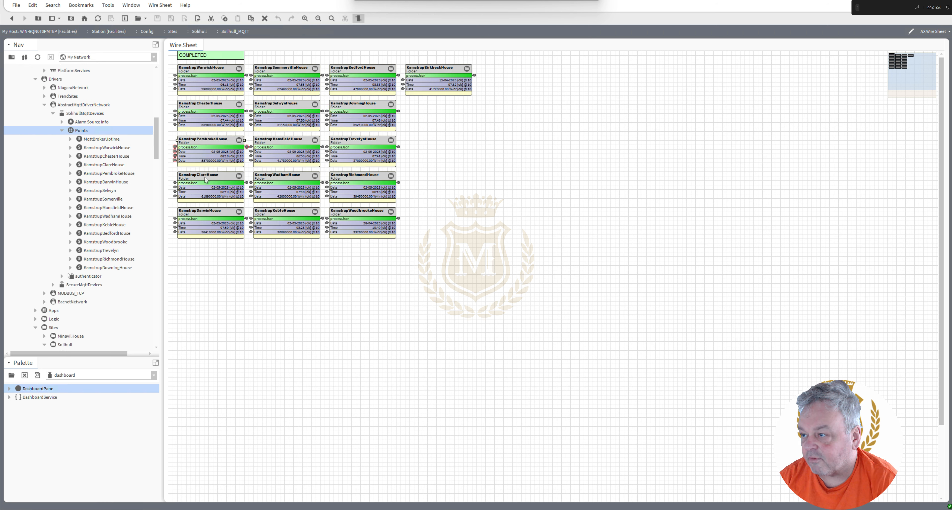
{"action": "left_click", "coordinate": [202, 181]}
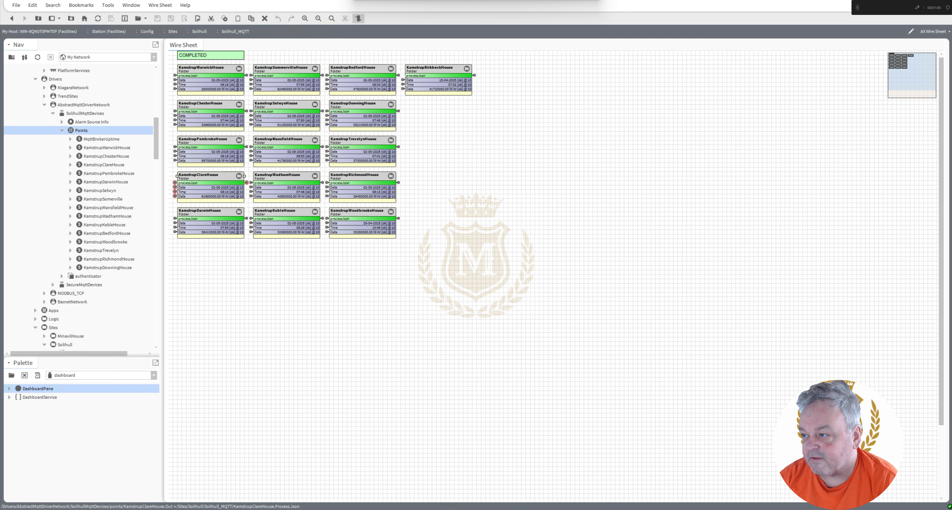
{"action": "double_click", "coordinate": [203, 179]}
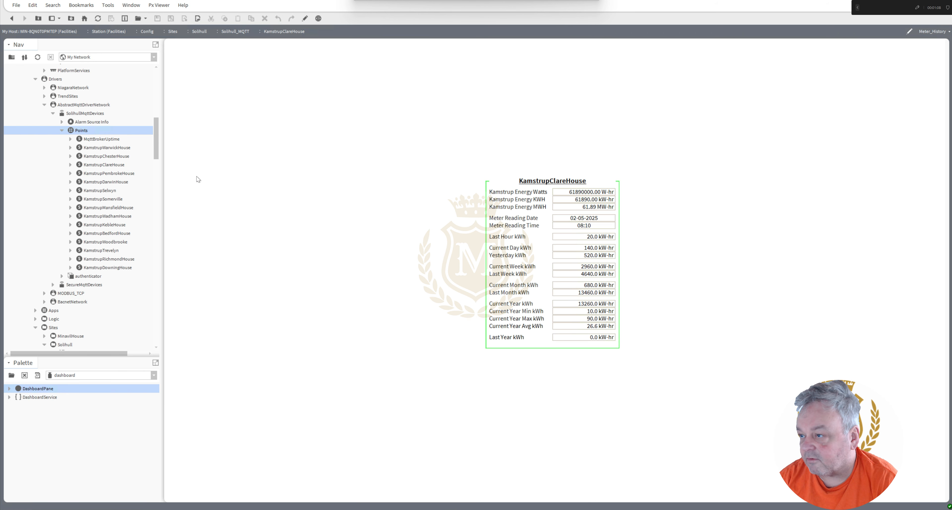
Open the AX Wire Sheet of the KamstrupSelwynHouse folder under Sites, Solihull, Solihull_MQTT.
{"action": "left_click_drag", "start_coordinate": [157, 144], "coordinate": [157, 152]}
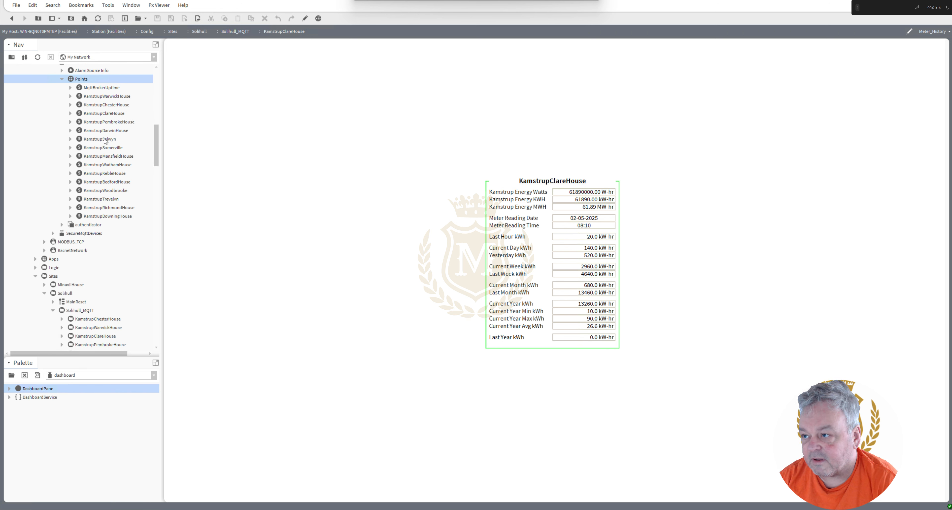
{"action": "left_click", "coordinate": [95, 142]}
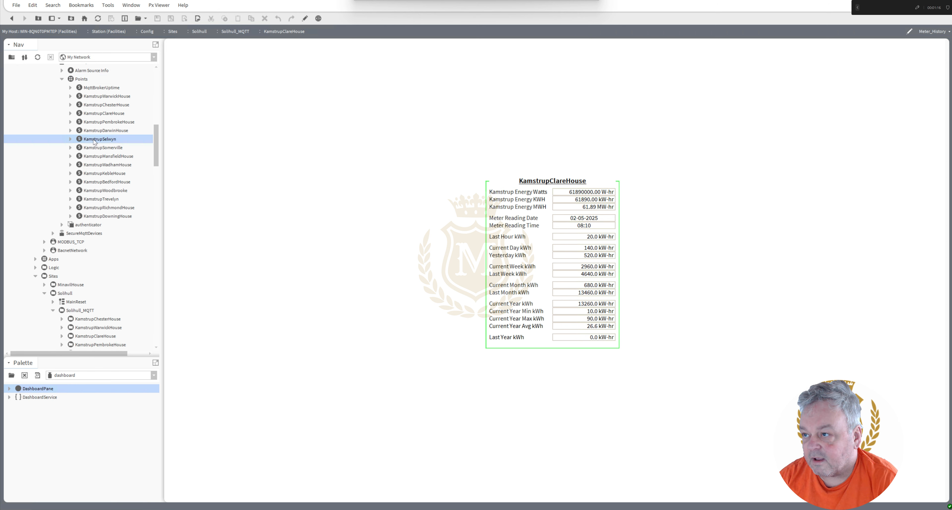
{"action": "left_click_drag", "start_coordinate": [155, 147], "coordinate": [157, 171]}
{"action": "left_click", "coordinate": [80, 147]}
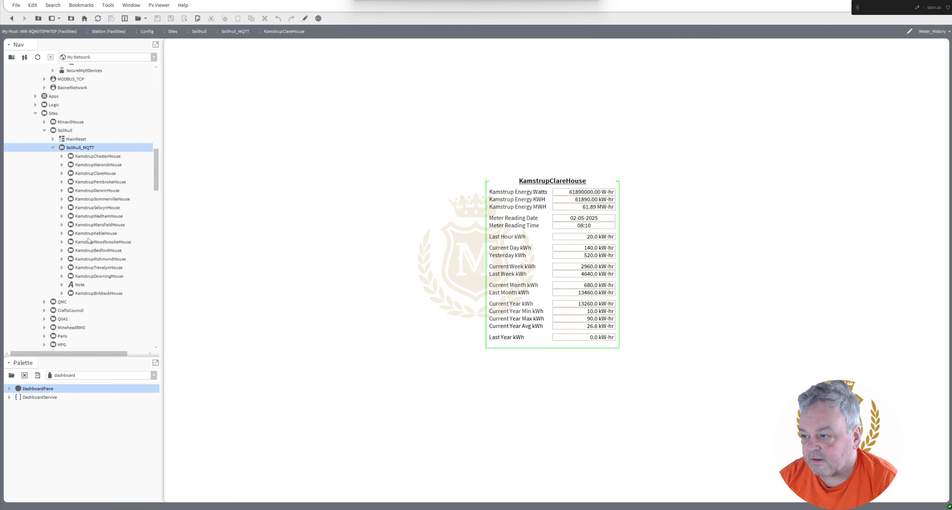
{"action": "left_click", "coordinate": [87, 208]}
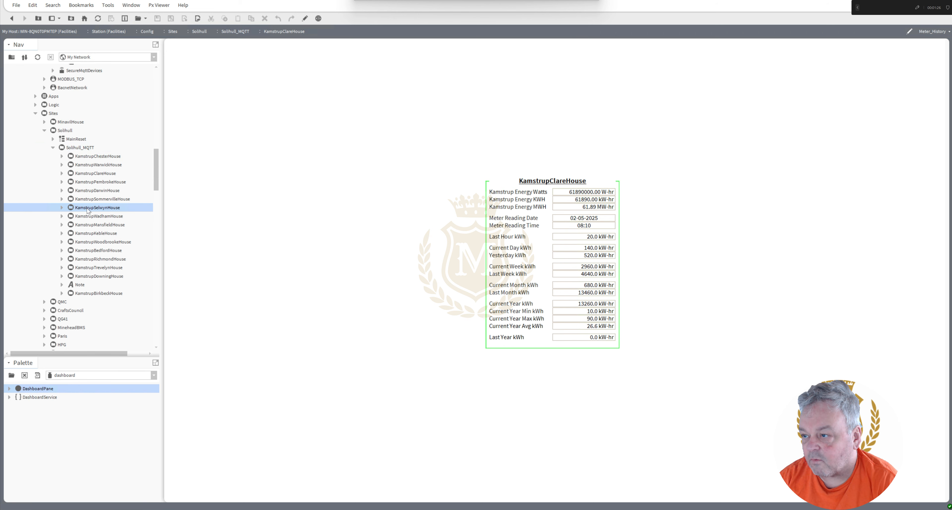
{"action": "right_click", "coordinate": [87, 207]}
{"action": "mouse_move", "coordinate": [106, 214]}
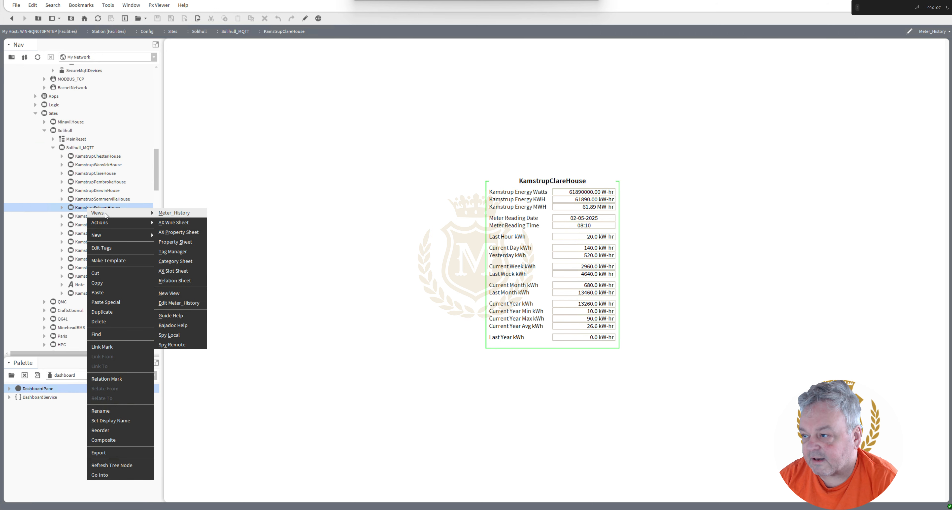
{"action": "left_click", "coordinate": [172, 223]}
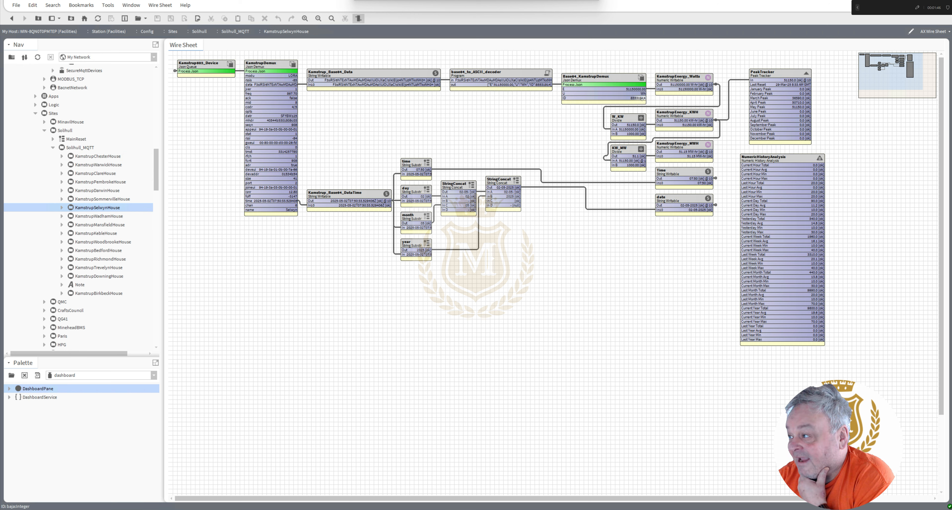
Check the history capacity settings in the property sheets of KamstrupSelwynHouse's KamstrupEnergy_Watts and KamstrupEnergy_KWH points.
{"action": "left_click", "coordinate": [687, 89]}
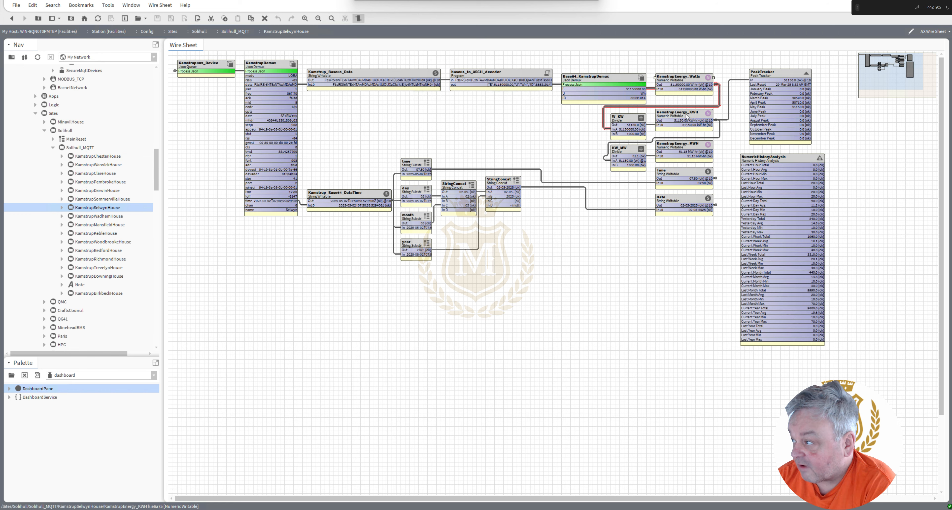
{"action": "left_click", "coordinate": [689, 122]}
{"action": "left_click", "coordinate": [689, 149]}
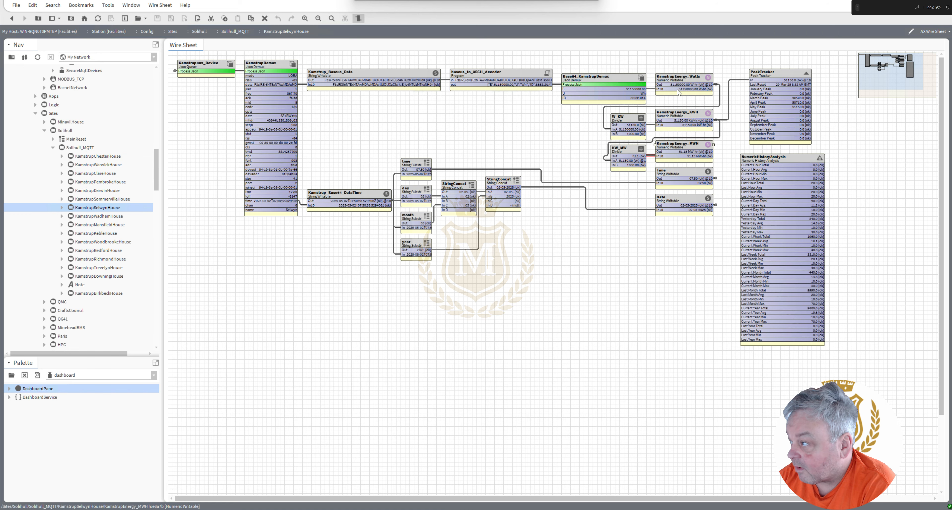
{"action": "double_click", "coordinate": [675, 77]}
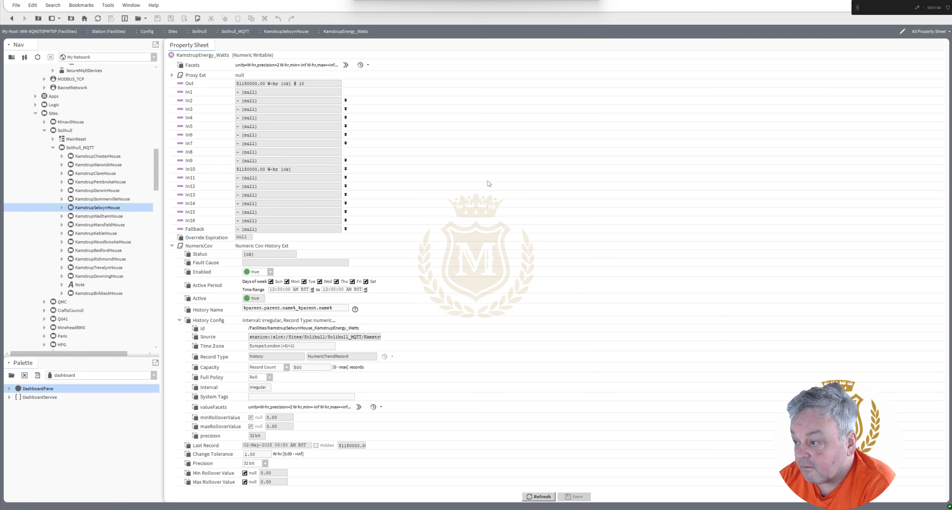
{"action": "double_click", "coordinate": [298, 367]}
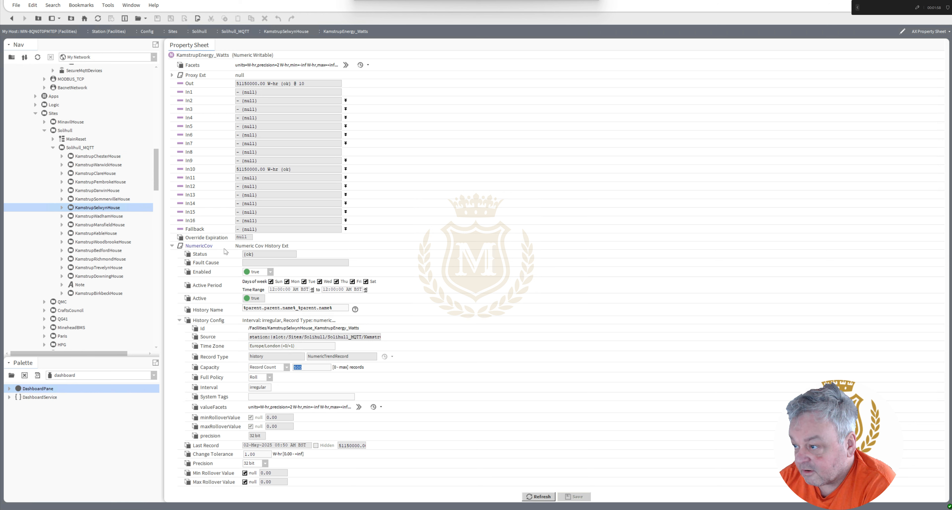
{"action": "left_click", "coordinate": [11, 18]}
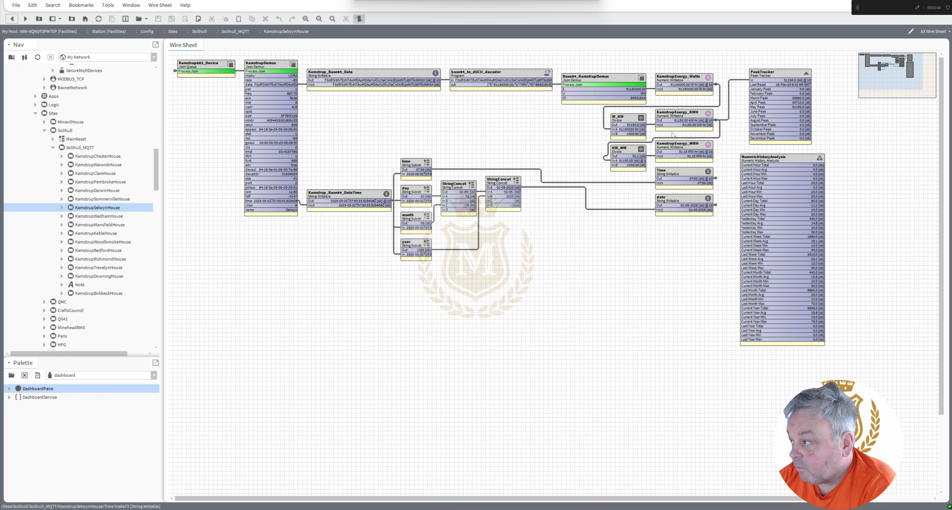
{"action": "double_click", "coordinate": [677, 120]}
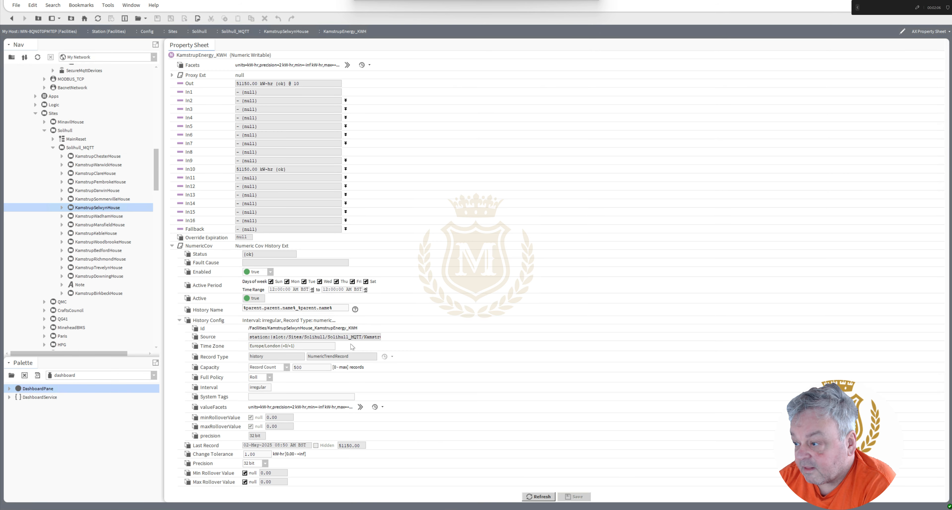
{"action": "left_click", "coordinate": [11, 19]}
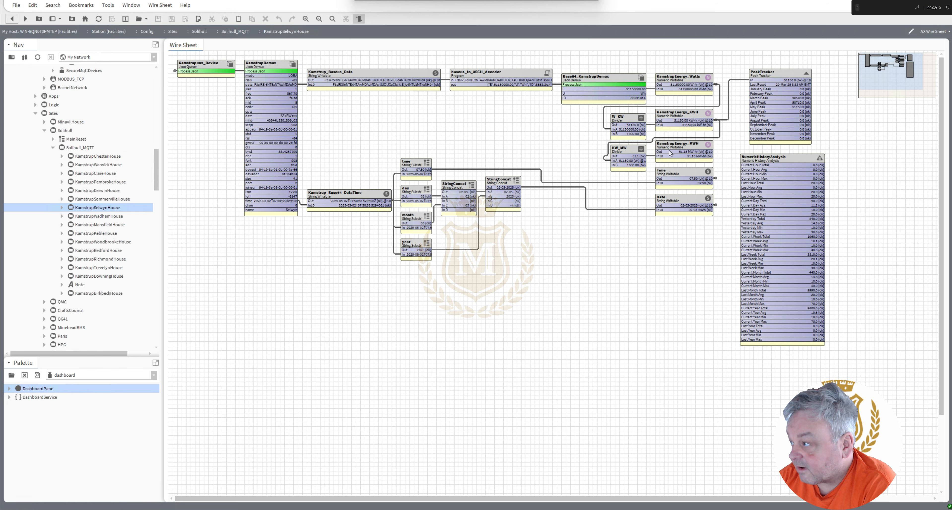
Inspect the history capacity options of the KamstrupEnergy_MWH point, keeping Record Count, and return to the wire sheet without saving.
{"action": "double_click", "coordinate": [658, 147]}
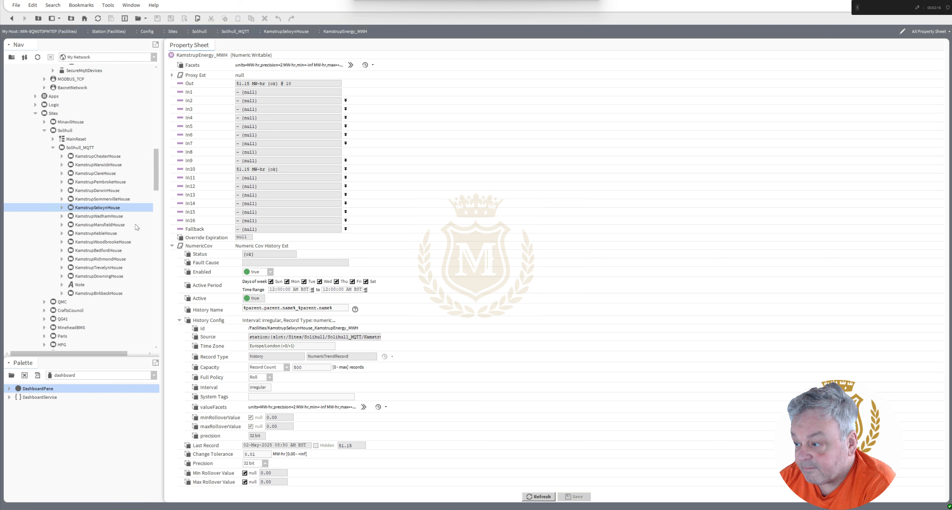
{"action": "left_click", "coordinate": [287, 367]}
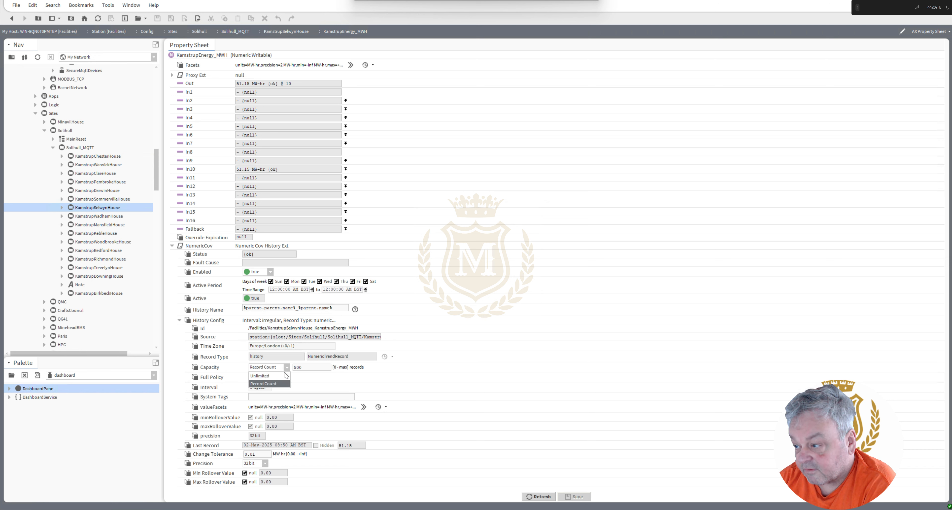
{"action": "left_click", "coordinate": [288, 384]}
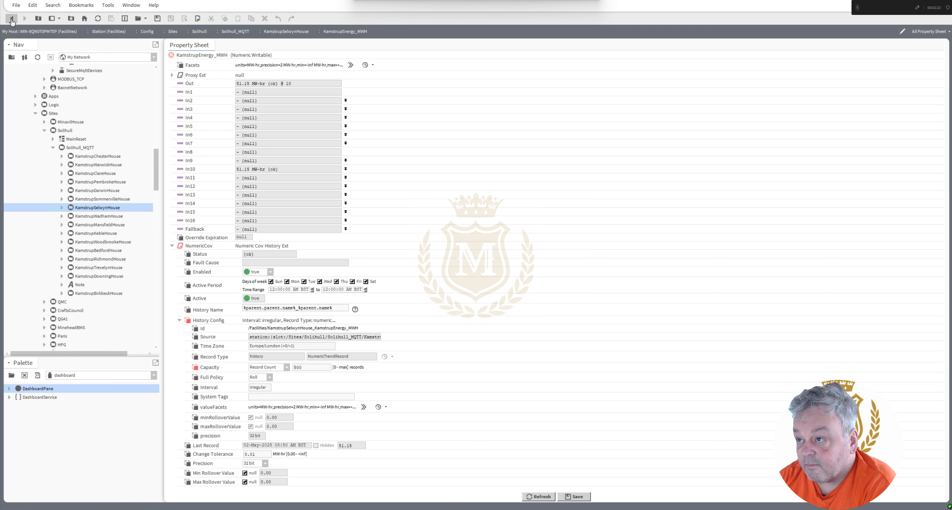
{"action": "left_click", "coordinate": [11, 19]}
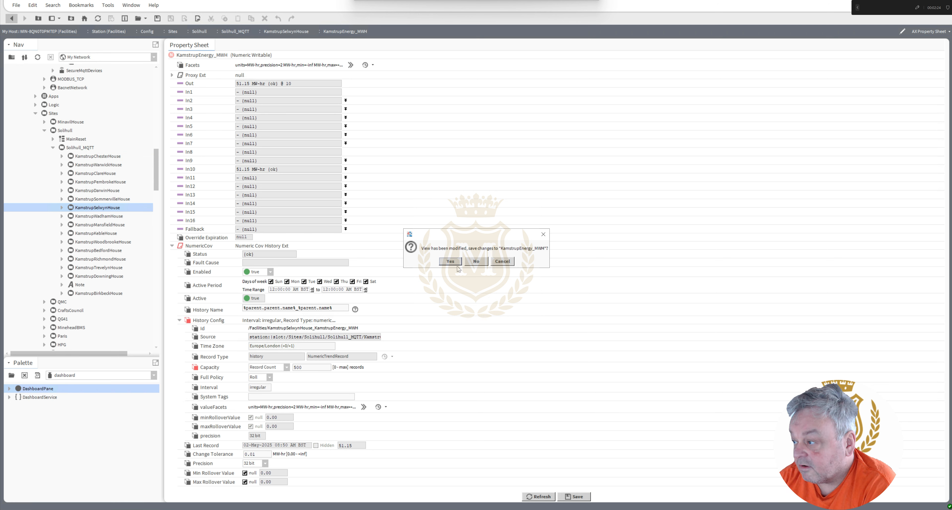
{"action": "left_click", "coordinate": [481, 261]}
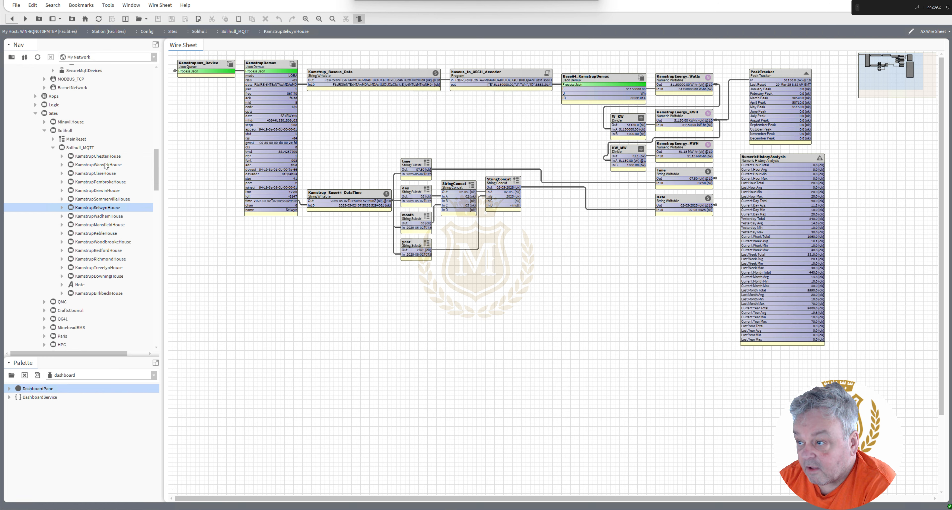
Look through the Kamstrup house folders under Solihull_MQTT, from KamstrupChesterHouse down to KamstrupBedfordHouse.
{"action": "left_click", "coordinate": [99, 157]}
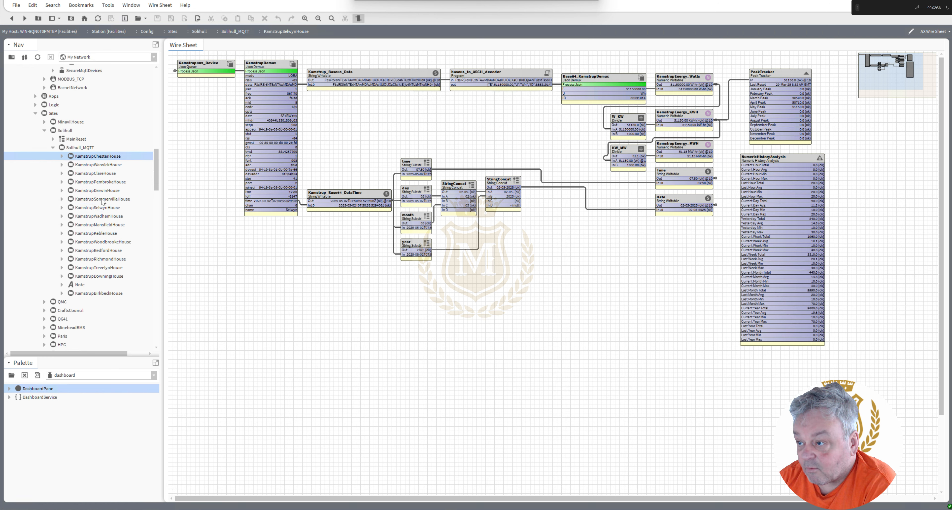
{"action": "left_click", "coordinate": [102, 199]}
{"action": "left_click", "coordinate": [103, 208]}
{"action": "left_click", "coordinate": [103, 217]}
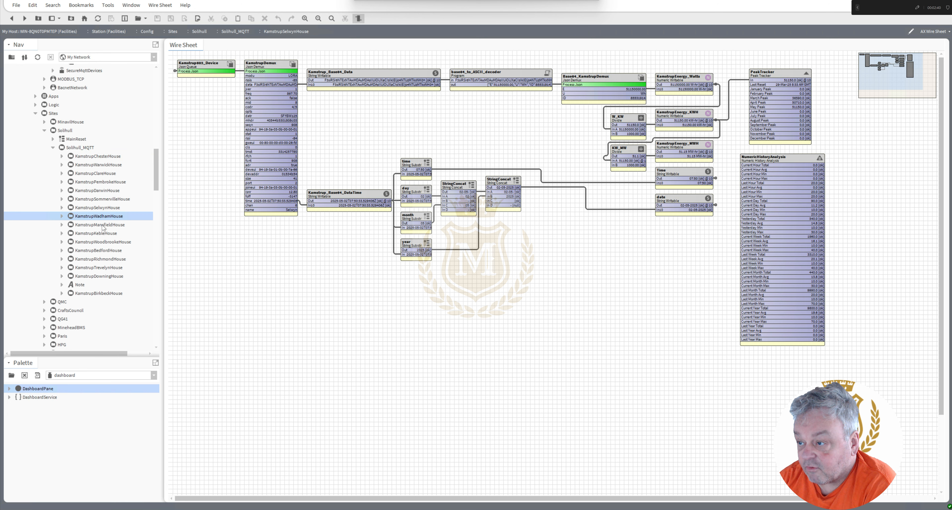
{"action": "left_click", "coordinate": [102, 226]}
{"action": "left_click", "coordinate": [102, 235]}
{"action": "left_click", "coordinate": [102, 242]}
{"action": "left_click", "coordinate": [101, 251]}
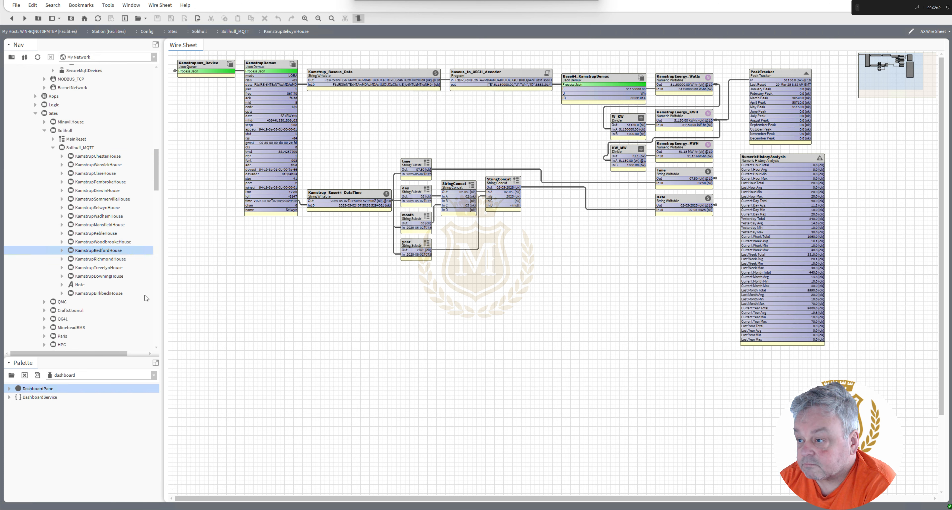
Open the Batch Editor of the station's ProgramService.
{"action": "left_click_drag", "start_coordinate": [154, 181], "coordinate": [150, 121]}
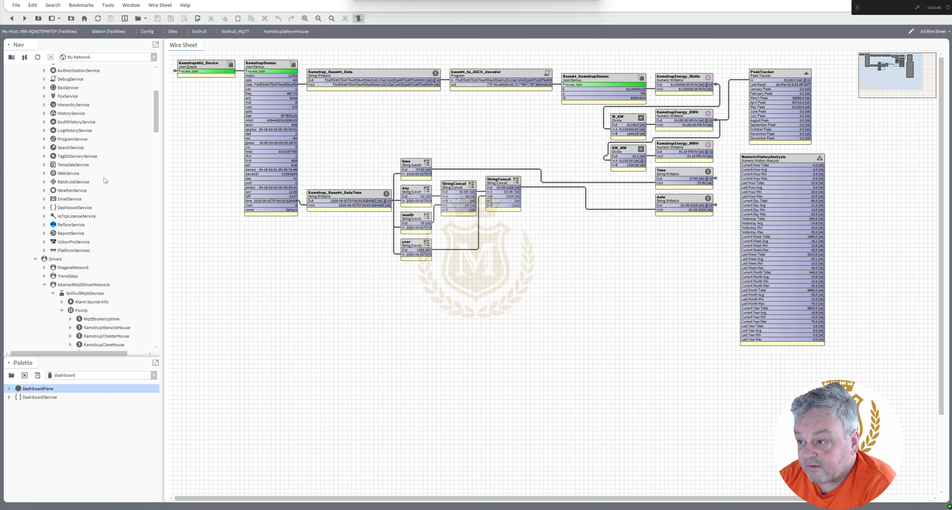
{"action": "left_click", "coordinate": [68, 139]}
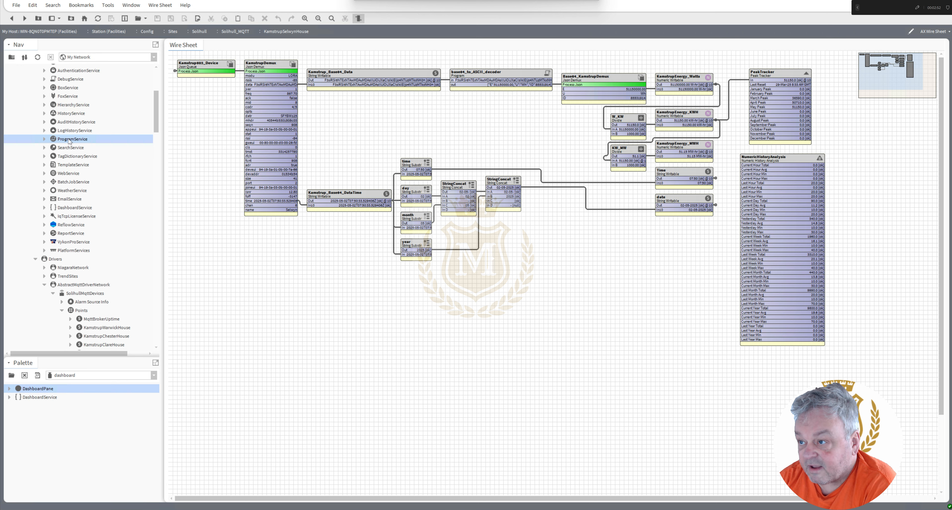
{"action": "double_click", "coordinate": [69, 139]}
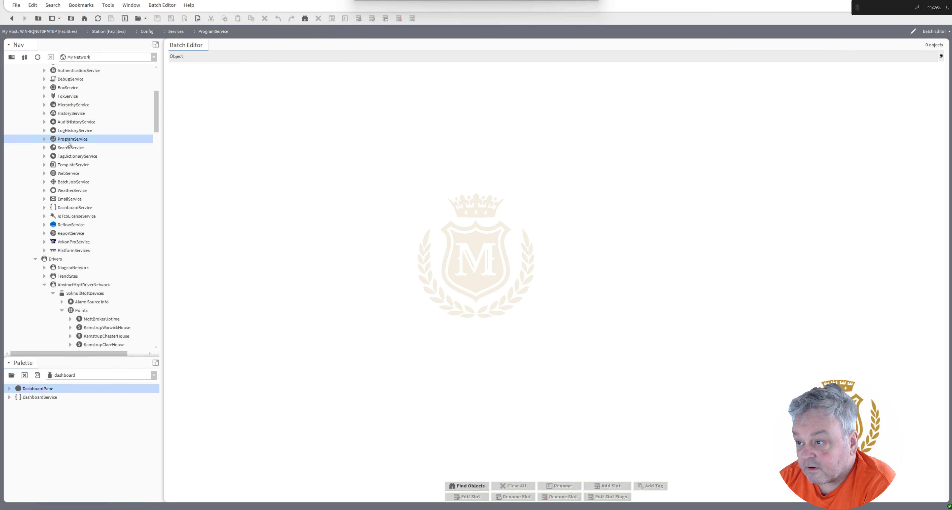
Start an object search in the Batch Editor and set its root to the Solihull_MQTT folder under Config, Sites, Solihull.
{"action": "left_click_drag", "start_coordinate": [155, 126], "coordinate": [145, 109]}
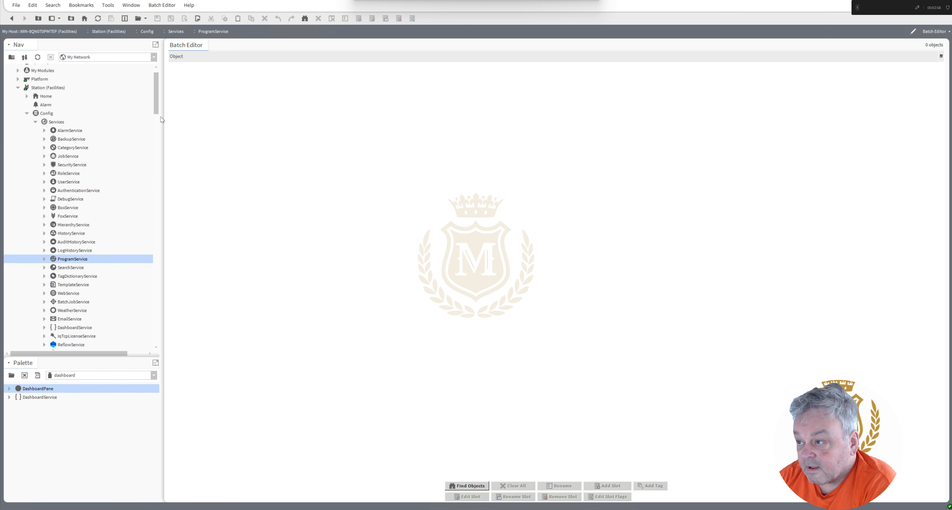
{"action": "scroll", "coordinate": [161, 116], "scroll_direction": "down", "scroll_amount": 2}
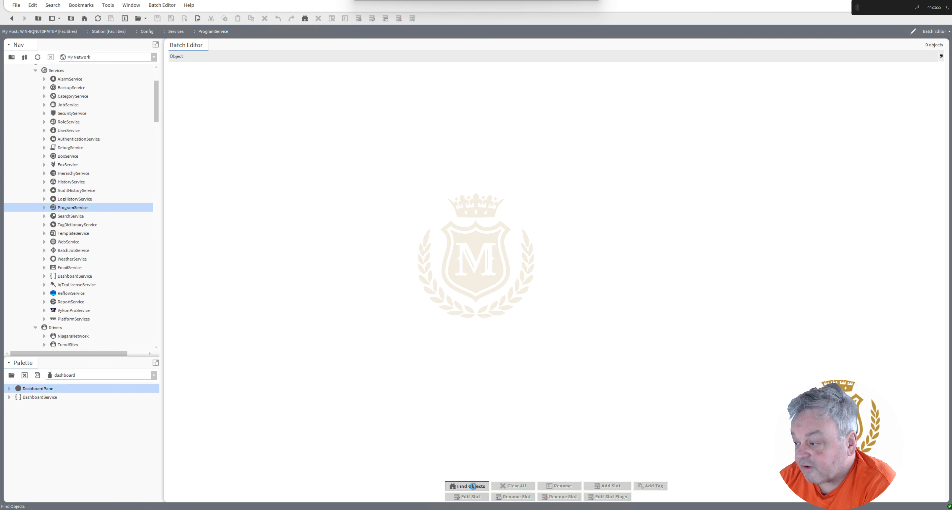
{"action": "left_click", "coordinate": [472, 485]}
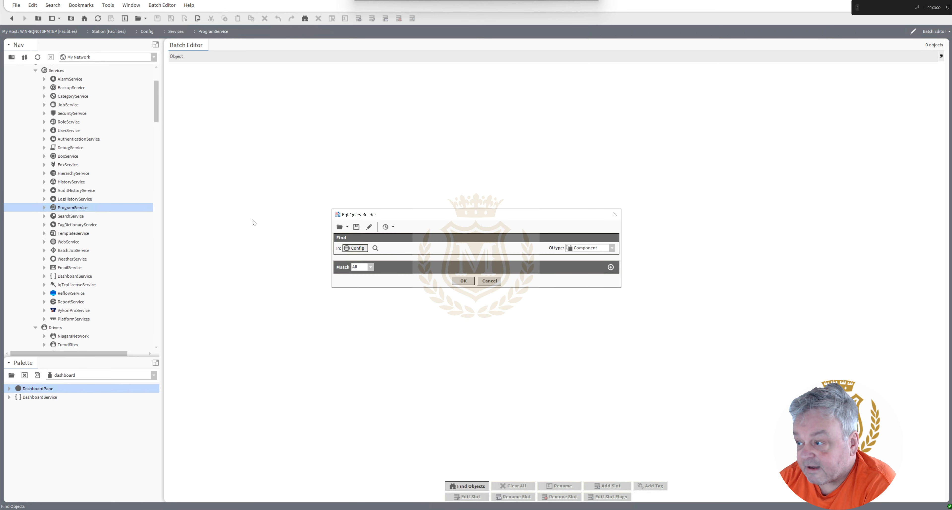
{"action": "left_click", "coordinate": [375, 248]}
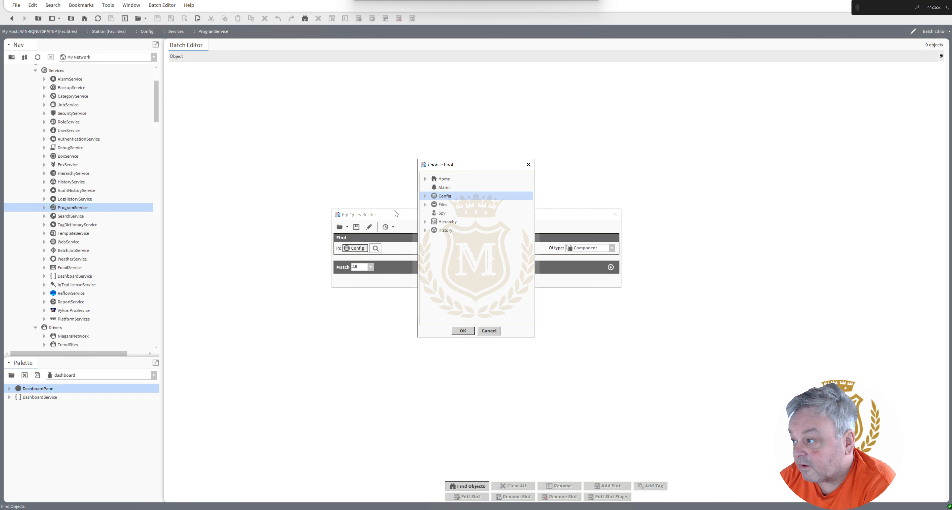
{"action": "left_click", "coordinate": [424, 196]}
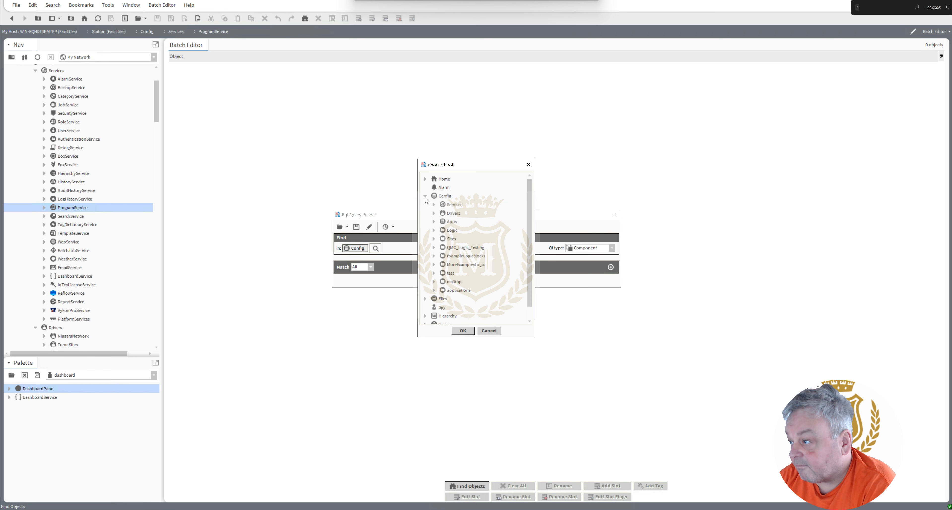
{"action": "left_click", "coordinate": [434, 238]}
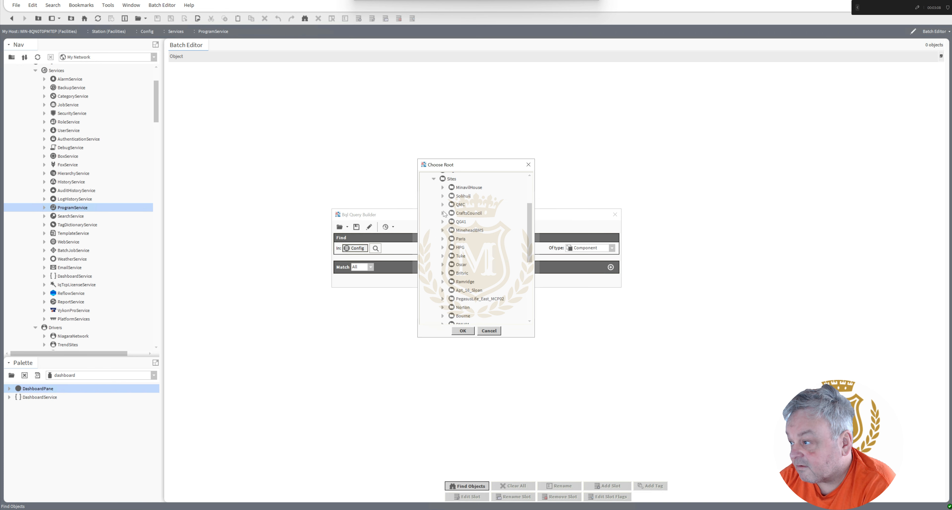
{"action": "left_click", "coordinate": [443, 196]}
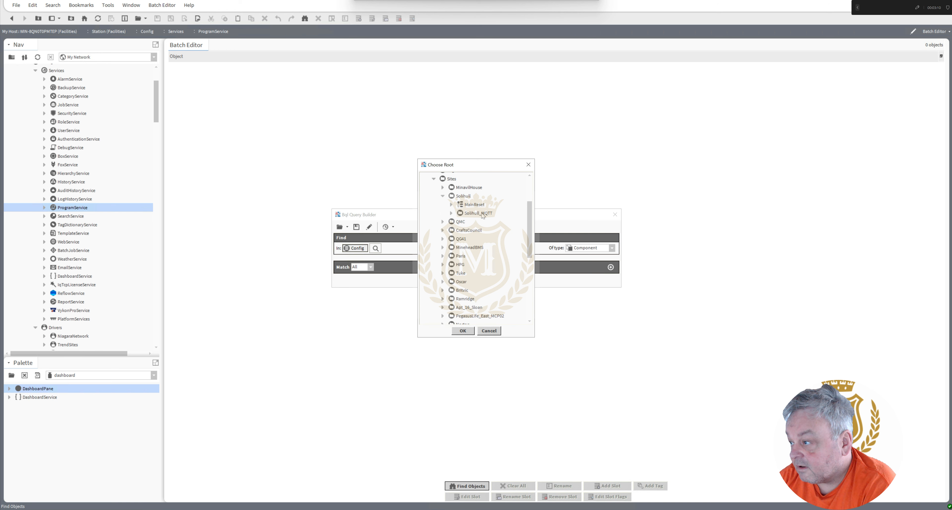
{"action": "double_click", "coordinate": [473, 214]}
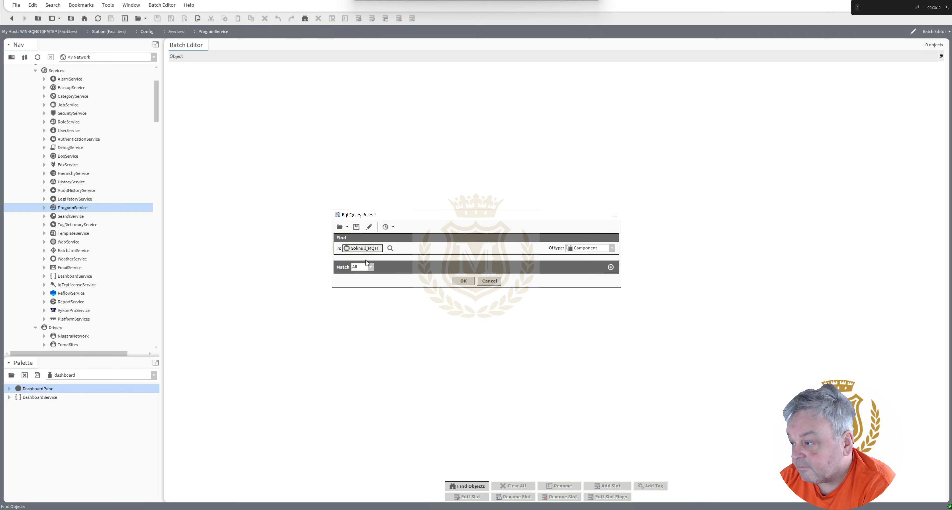
Restrict the object query to a custom type from the history module.
{"action": "left_click_drag", "start_coordinate": [447, 220], "coordinate": [365, 125]}
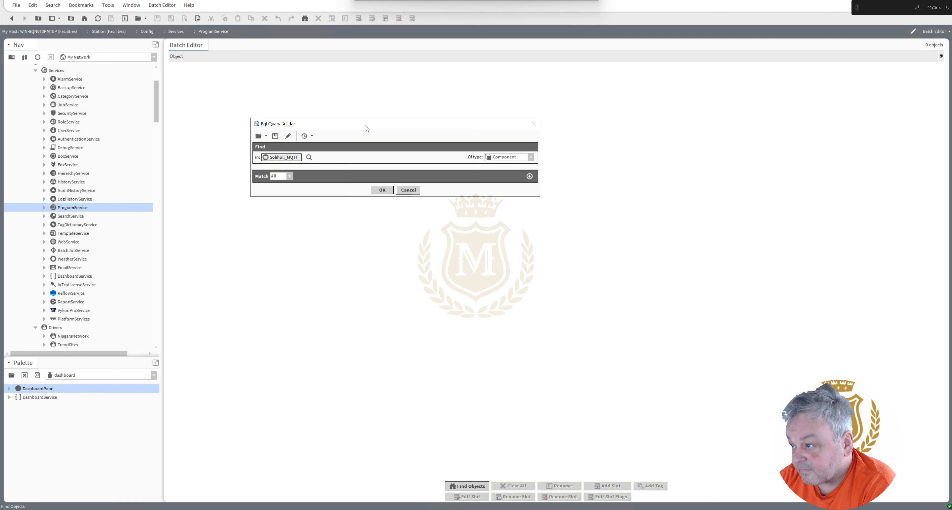
{"action": "left_click", "coordinate": [531, 158]}
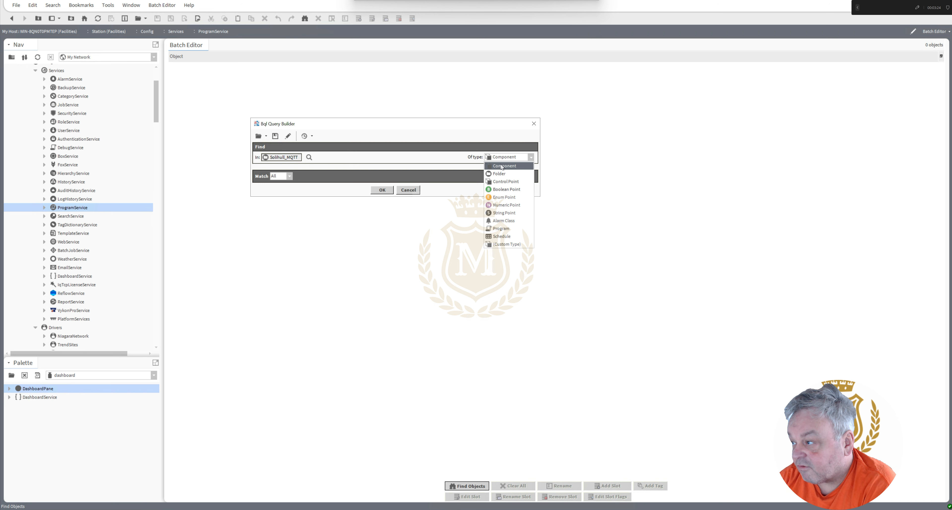
{"action": "left_click", "coordinate": [506, 244]}
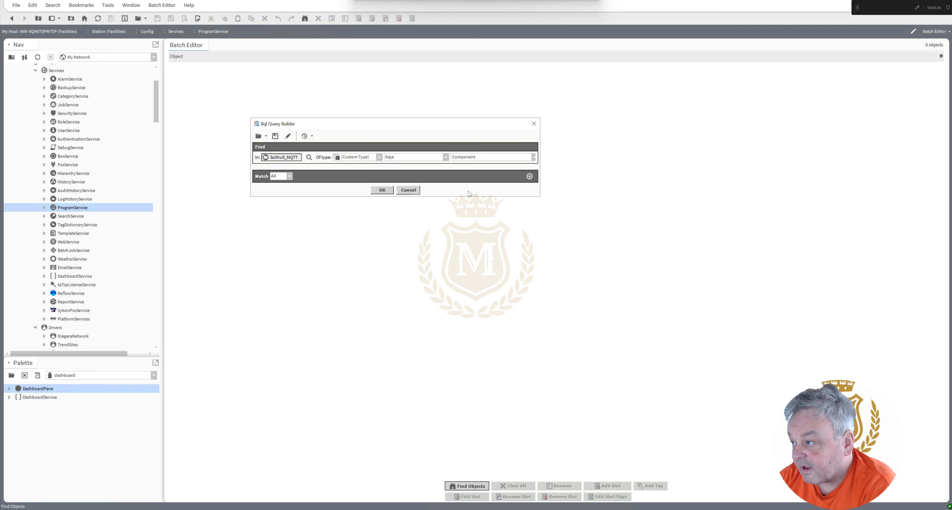
{"action": "left_click", "coordinate": [446, 158]}
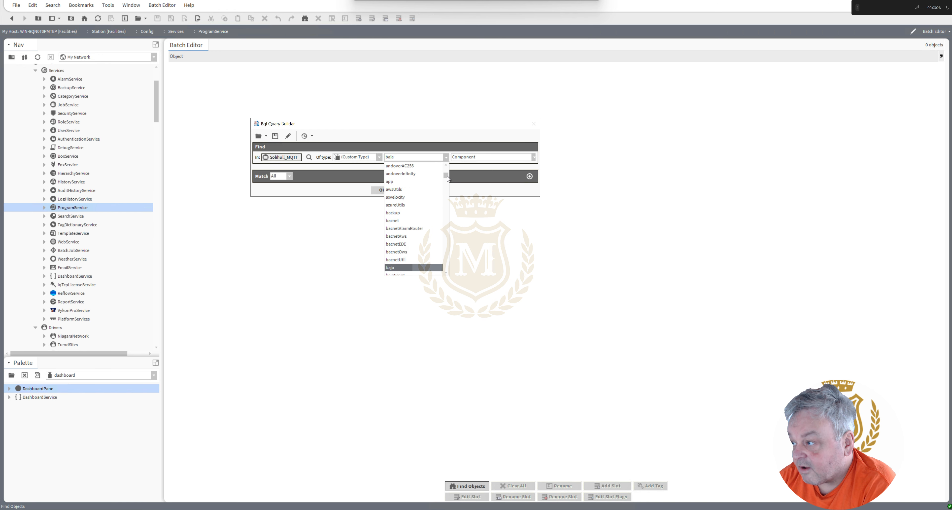
{"action": "left_click_drag", "start_coordinate": [446, 177], "coordinate": [450, 206]}
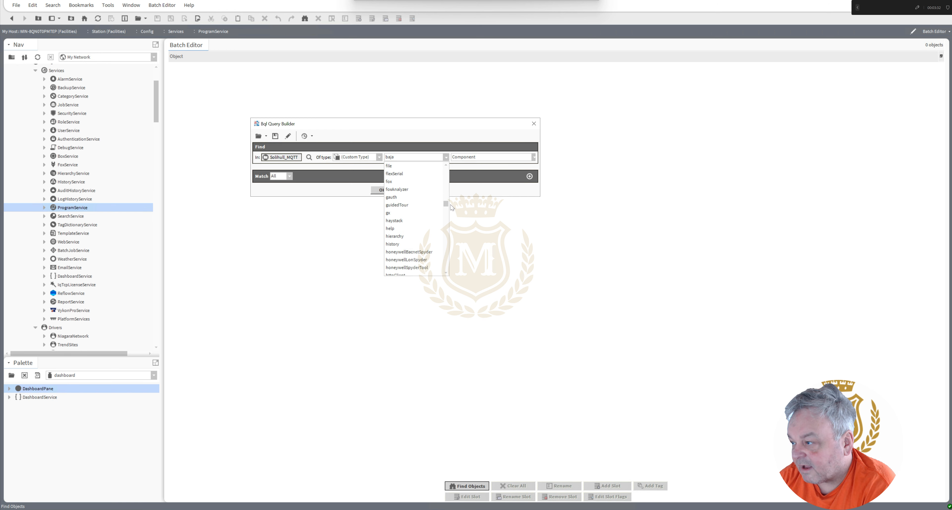
{"action": "left_click", "coordinate": [406, 244]}
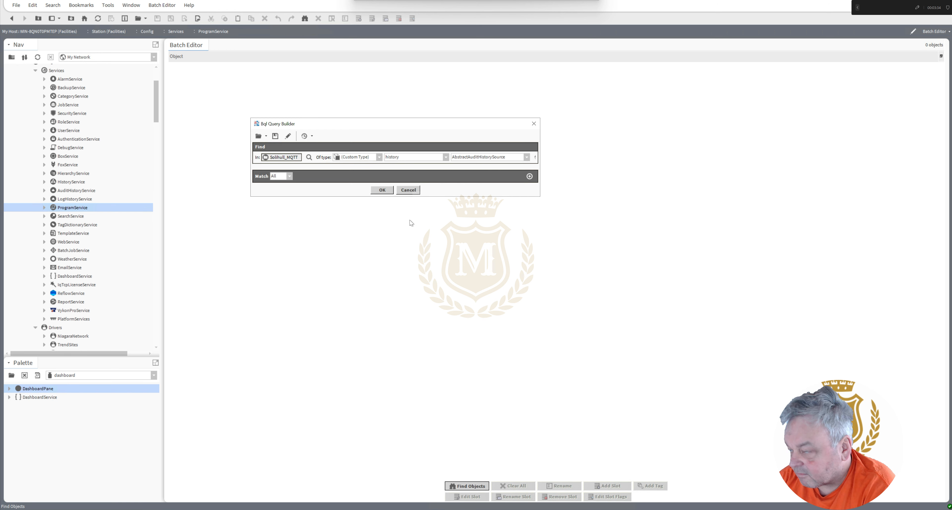
Choose NumericCovHistoryExt as the history type and run the query to load the matching objects.
{"action": "left_click", "coordinate": [526, 158]}
{"action": "left_click_drag", "start_coordinate": [526, 175], "coordinate": [531, 218]}
{"action": "left_click_drag", "start_coordinate": [531, 232], "coordinate": [531, 246]}
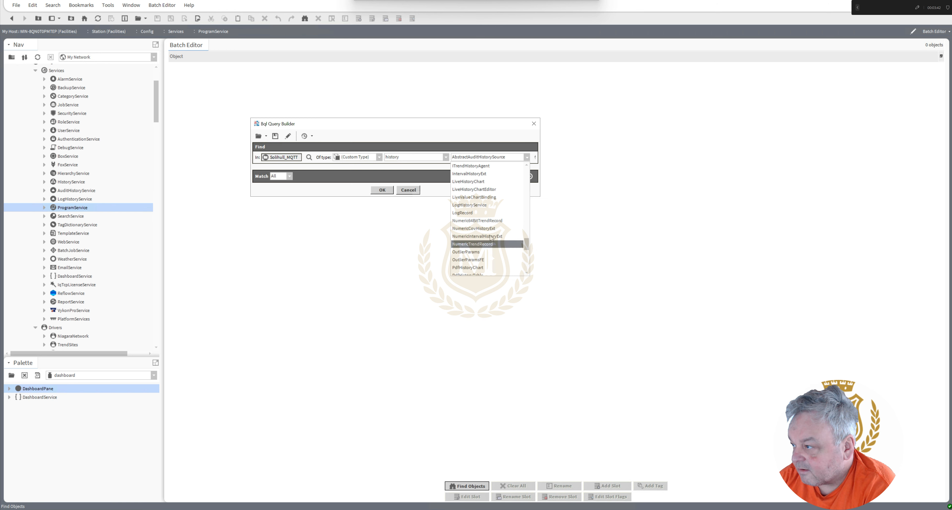
{"action": "left_click", "coordinate": [474, 229]}
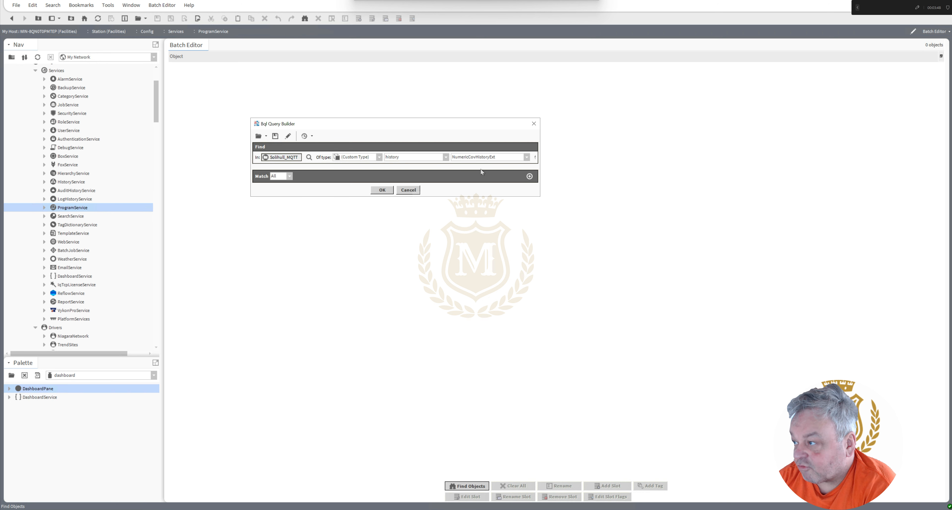
{"action": "left_click", "coordinate": [384, 191]}
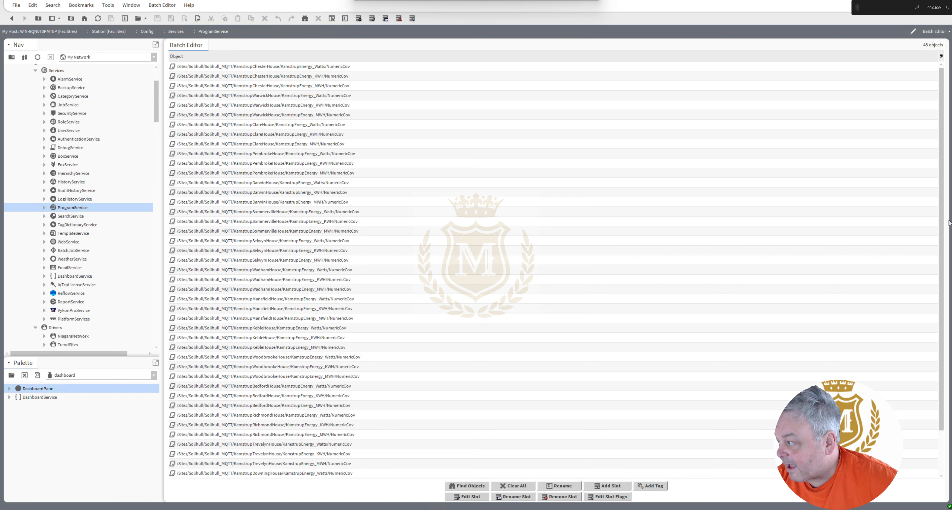
Batch-edit the historyConfig slot of all found objects, setting Capacity to Unlimited, and review the batch results before closing them.
{"action": "scroll", "coordinate": [946, 289], "scroll_direction": "down", "scroll_amount": 2}
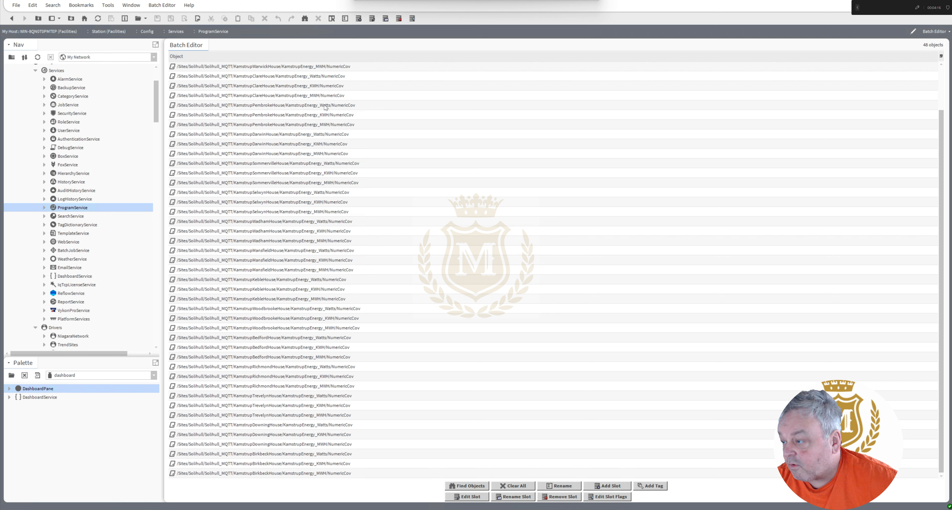
{"action": "left_click", "coordinate": [470, 496]}
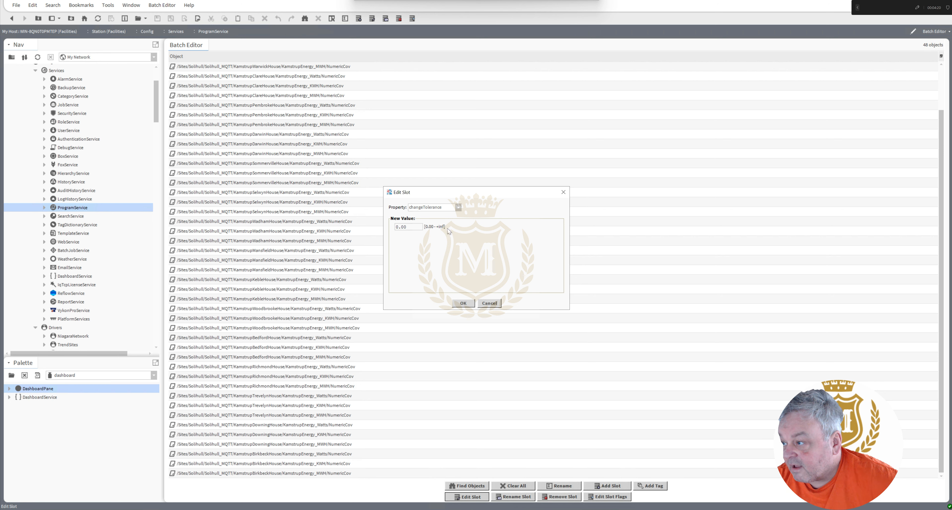
{"action": "left_click", "coordinate": [457, 207]}
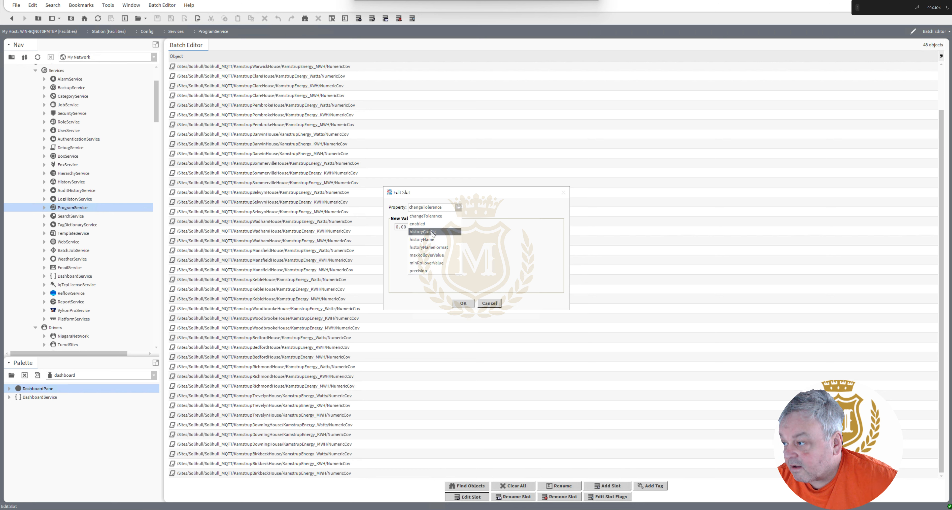
{"action": "left_click", "coordinate": [428, 232]}
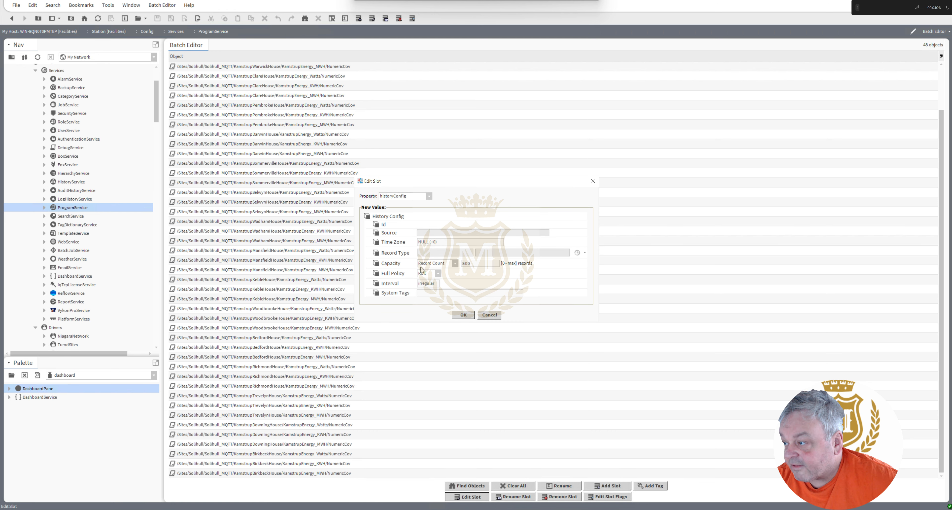
{"action": "left_click", "coordinate": [455, 264]}
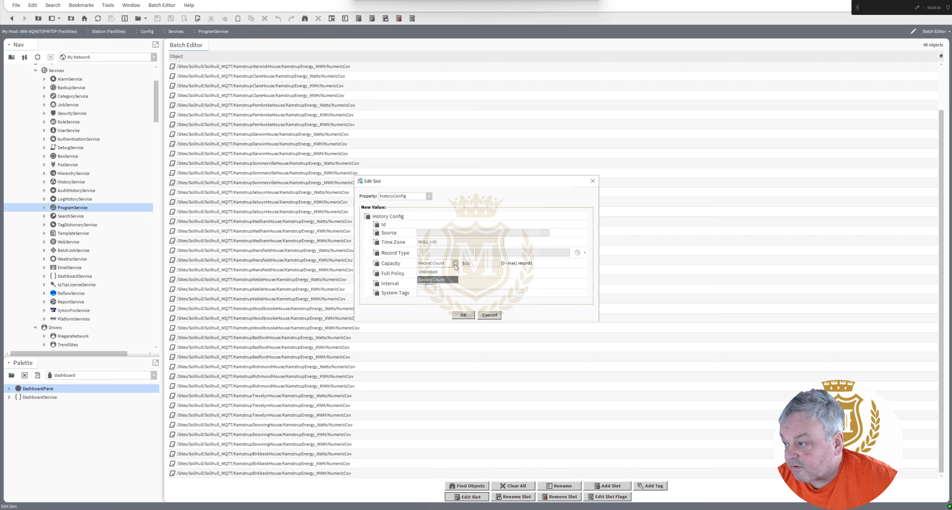
{"action": "left_click", "coordinate": [436, 271]}
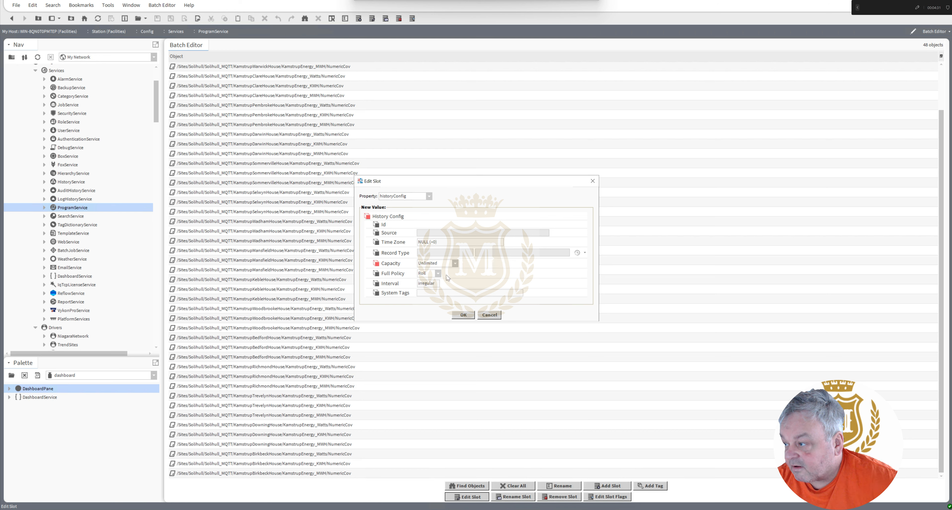
{"action": "left_click", "coordinate": [464, 314]}
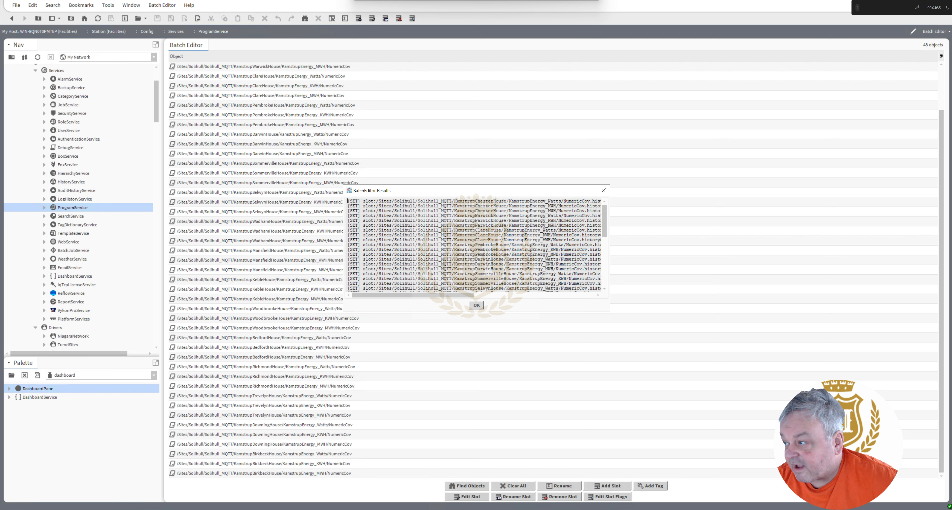
{"action": "left_click_drag", "start_coordinate": [604, 222], "coordinate": [609, 270]}
{"action": "scroll", "coordinate": [603, 237], "scroll_direction": "up", "scroll_amount": 10}
{"action": "left_click", "coordinate": [476, 305]}
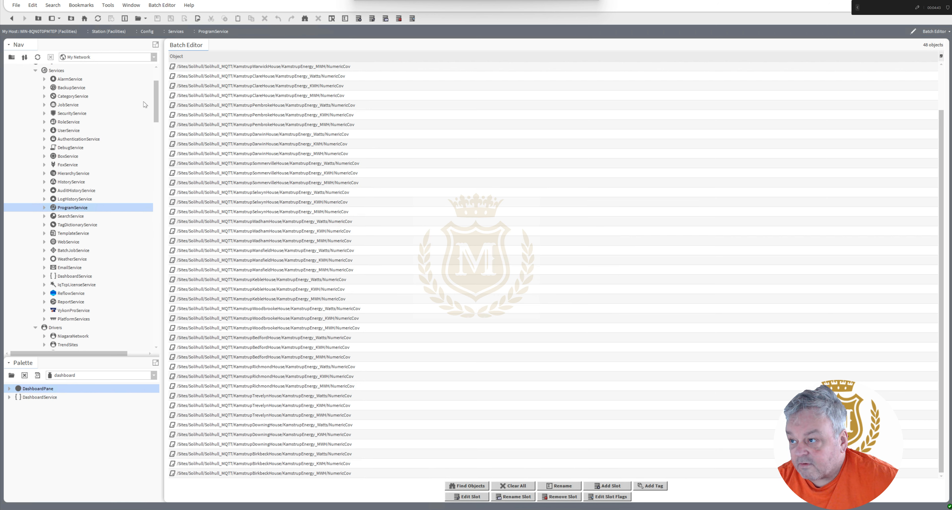
Check the history capacity of KamstrupSelwynHouse's KamstrupEnergy_Watts point from its wire sheet and return without changing it.
{"action": "left_click_drag", "start_coordinate": [157, 111], "coordinate": [165, 173]}
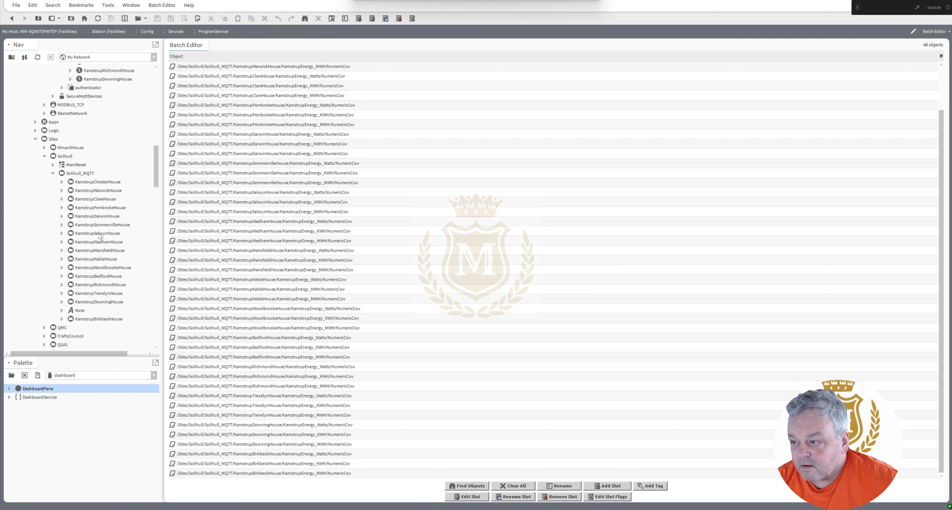
{"action": "right_click", "coordinate": [99, 235]}
{"action": "mouse_move", "coordinate": [144, 238]}
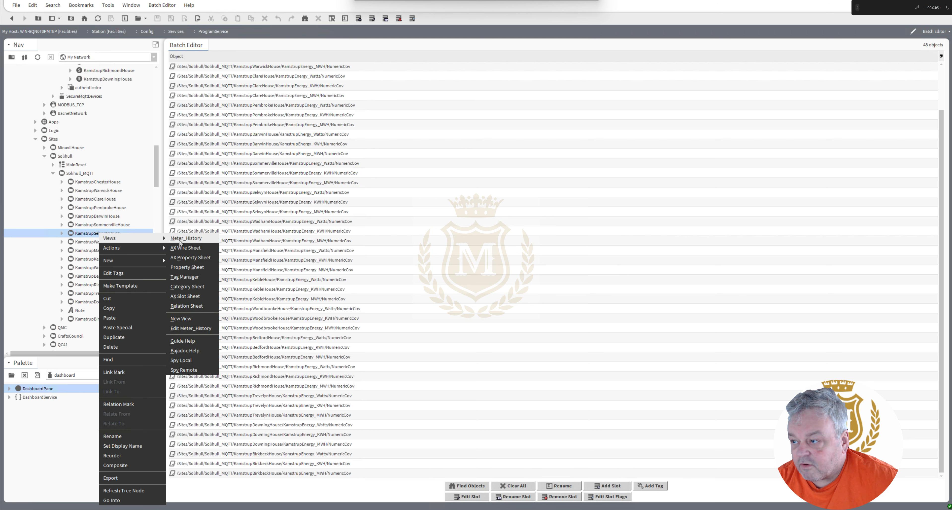
{"action": "left_click", "coordinate": [192, 251]}
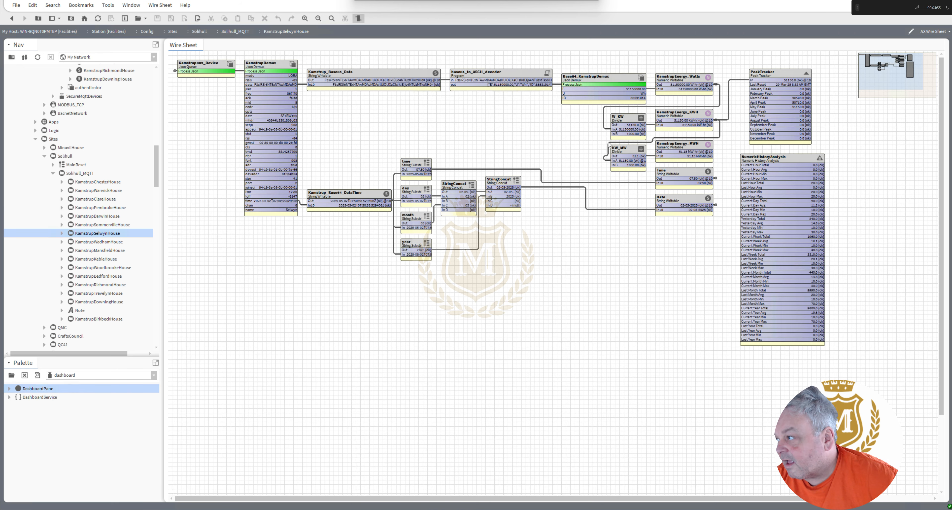
{"action": "double_click", "coordinate": [681, 81]}
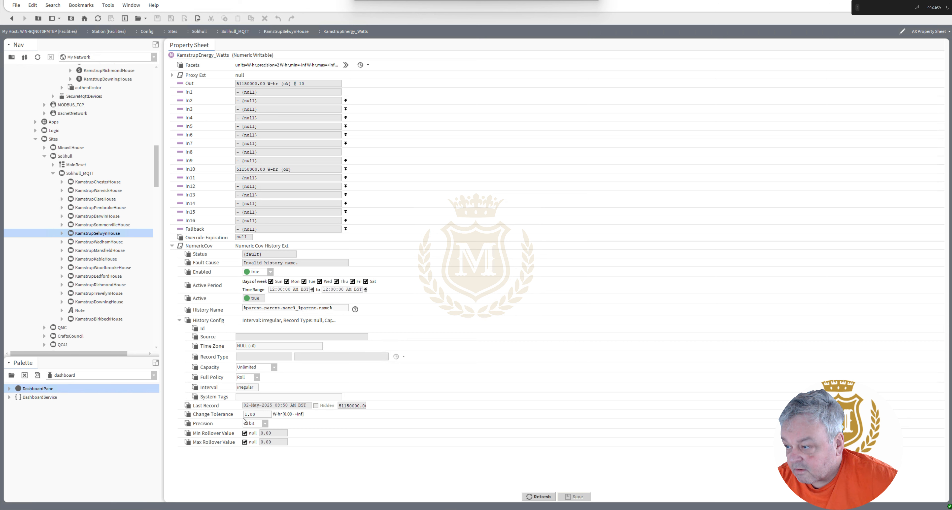
{"action": "left_click", "coordinate": [274, 367]}
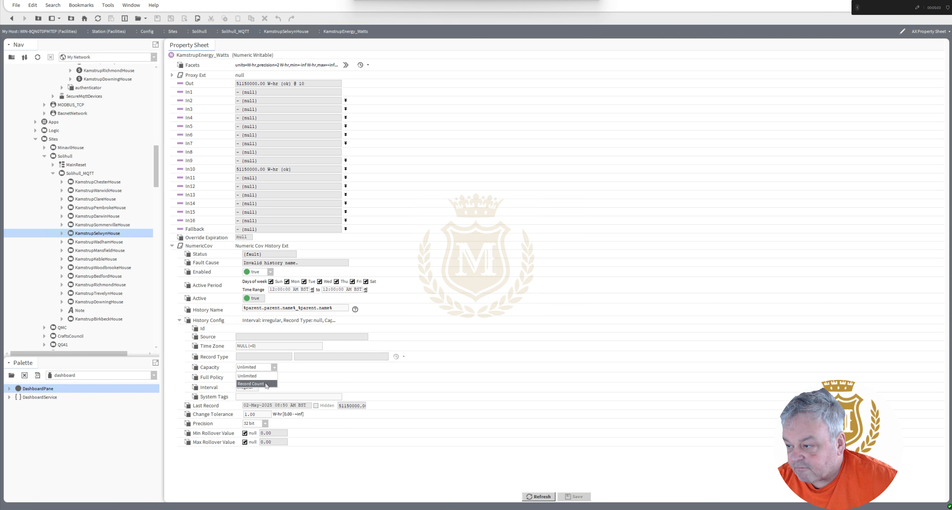
{"action": "left_click", "coordinate": [273, 367]}
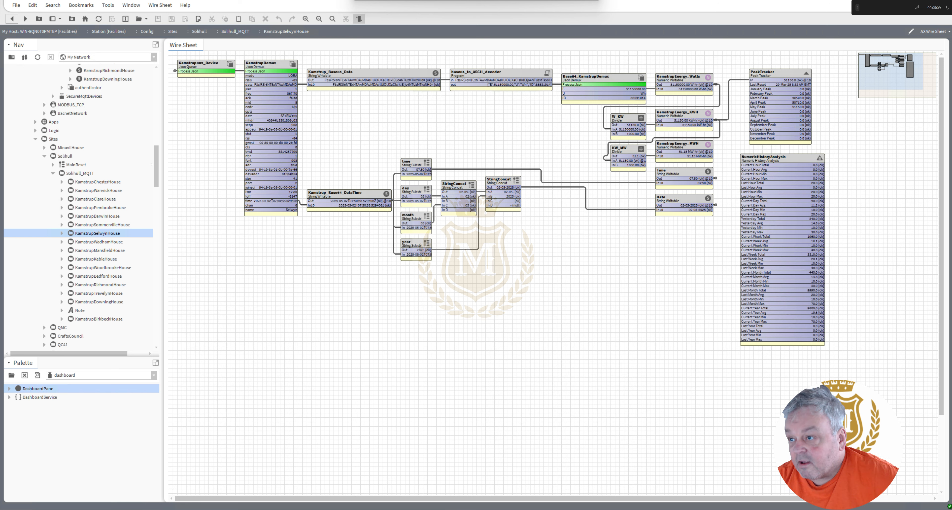
Reopen the ProgramService Batch Editor and clear all objects from its list, leaving no new search running.
{"action": "left_click_drag", "start_coordinate": [156, 170], "coordinate": [158, 114]}
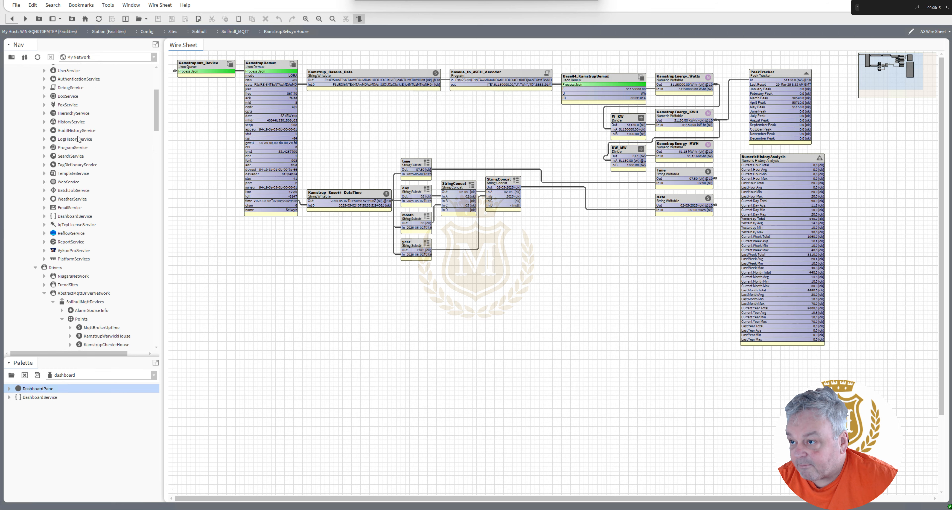
{"action": "left_click", "coordinate": [67, 148]}
{"action": "double_click", "coordinate": [67, 147]}
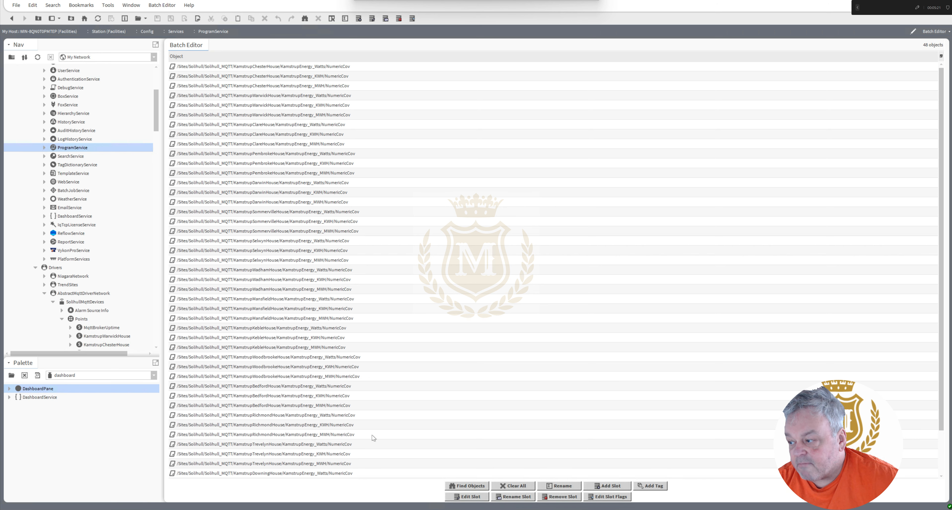
{"action": "left_click", "coordinate": [513, 486]}
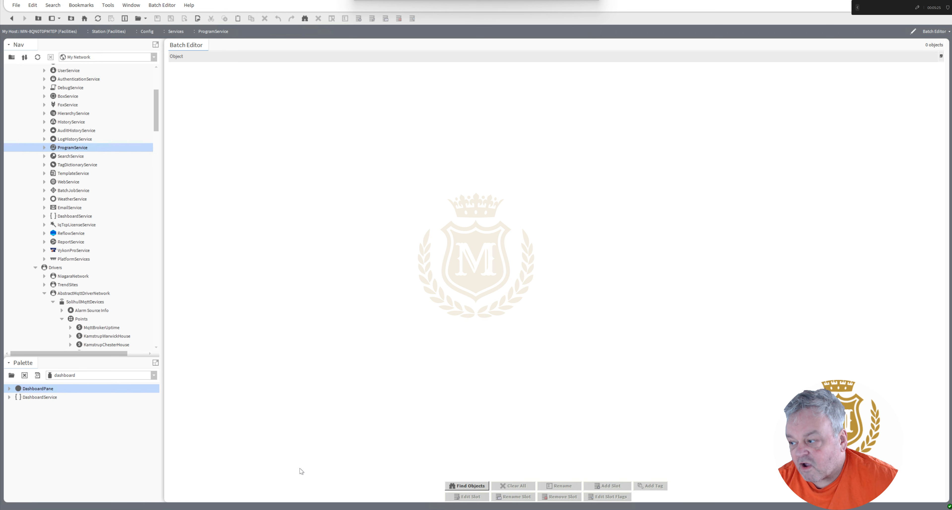
{"action": "left_click", "coordinate": [462, 483]}
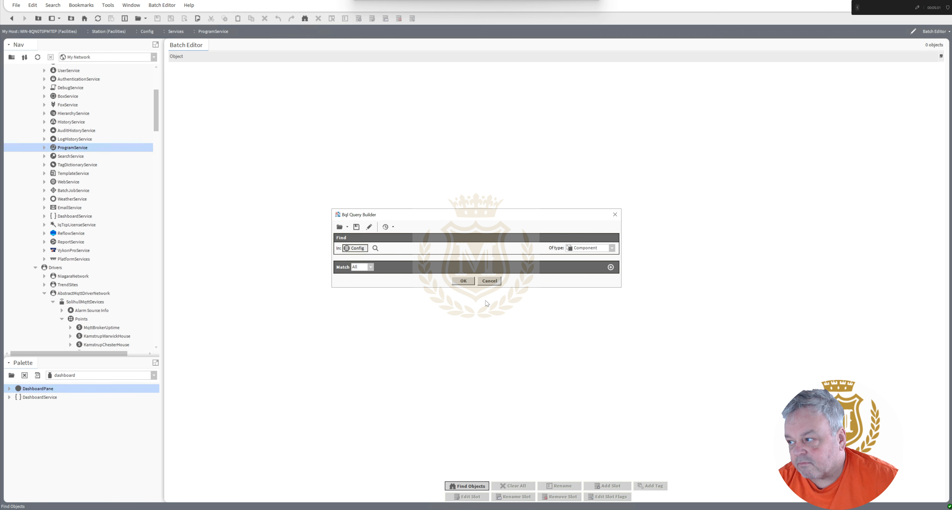
{"action": "left_click", "coordinate": [492, 282]}
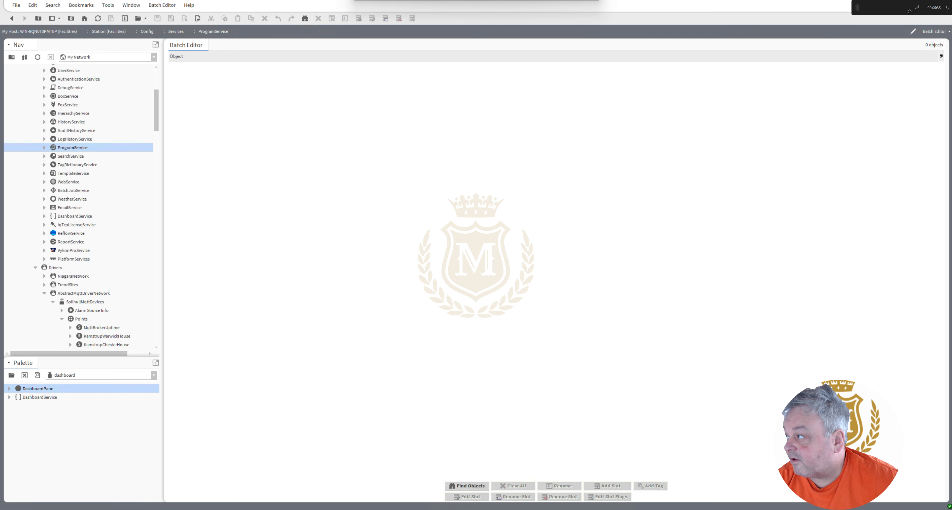
{"action": "left_click_drag", "start_coordinate": [897, 8], "coordinate": [861, 9]}
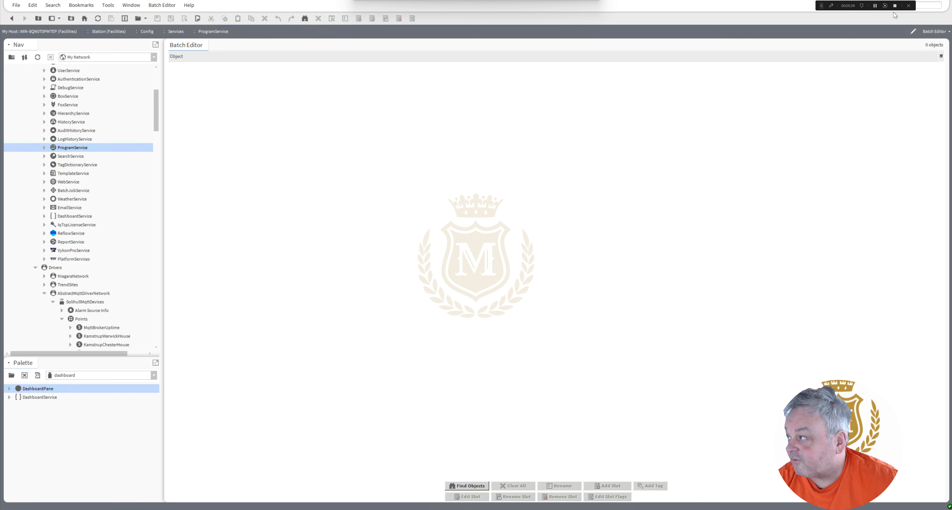